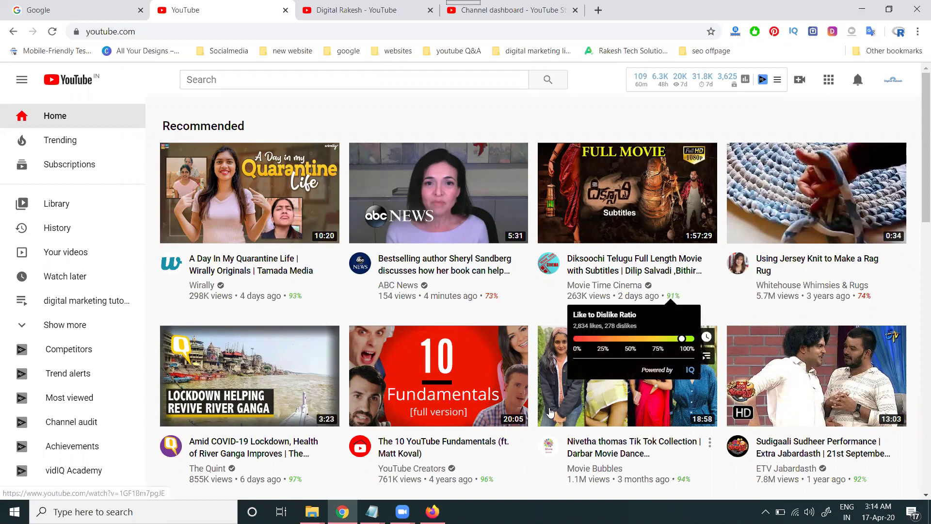
# - Open the YouTube Creators channel in a new tab and scroll to the example pinned comment
pyautogui.rightClick(423, 325)
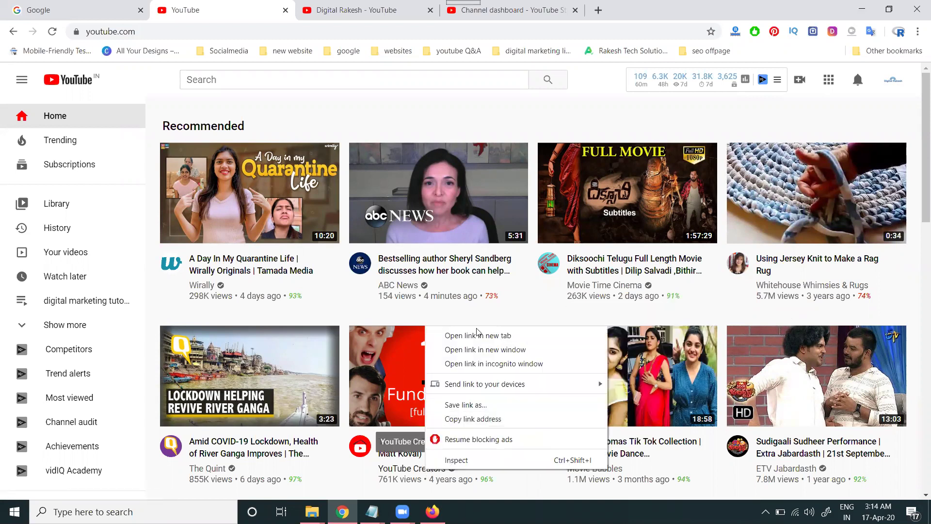
pyautogui.click(473, 333)
pyautogui.click(325, 9)
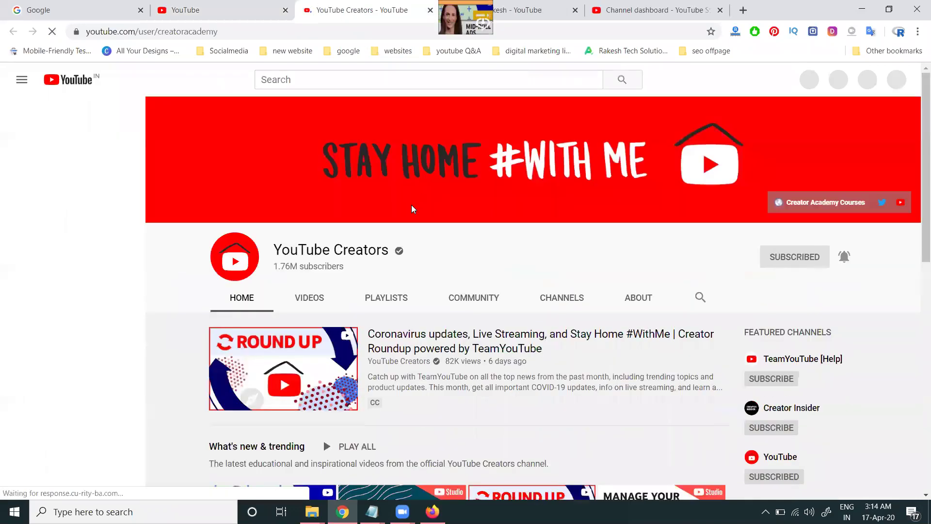
pyautogui.click(315, 298)
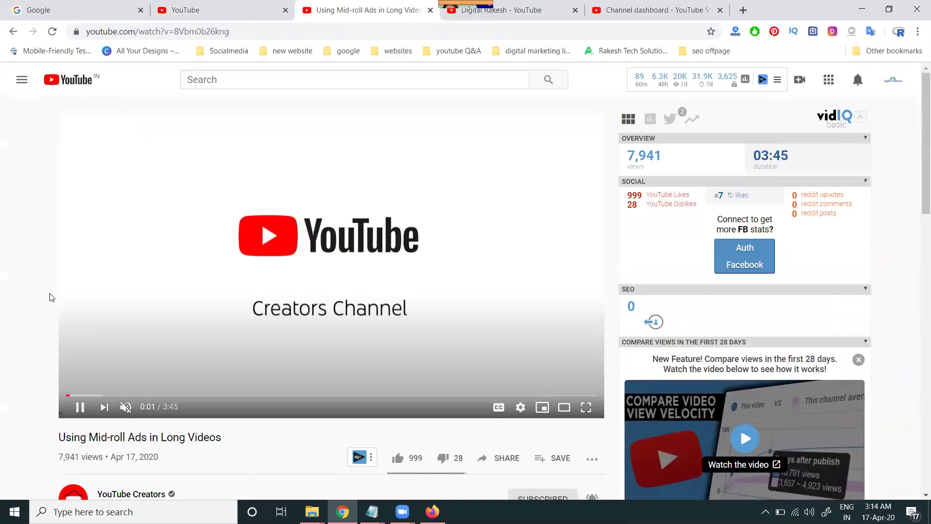
pyautogui.scroll(-3, 51, 295)
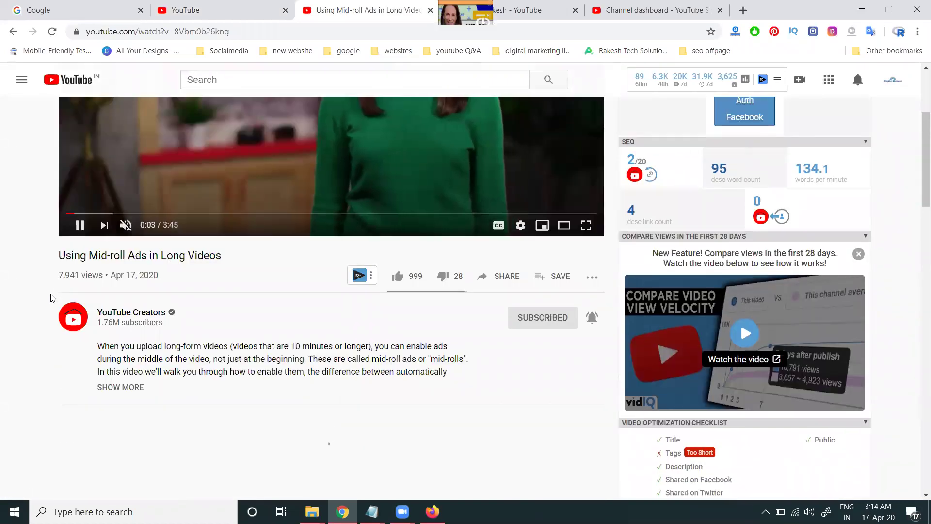
pyautogui.scroll(-2, 99, 311)
pyautogui.scroll(-3, 99, 310)
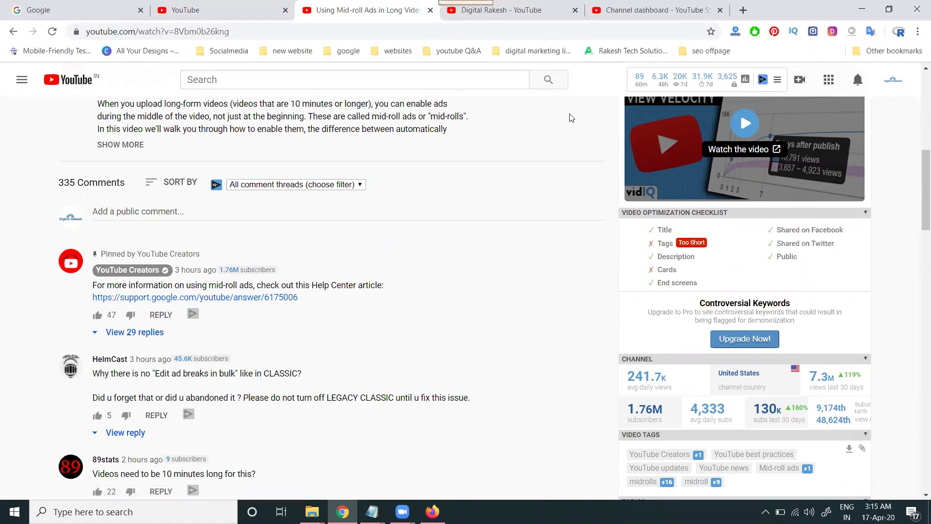
# - Open the 'How to create Customer reach ads campaign' video in a new tab and bring up Notepad
pyautogui.click(536, 14)
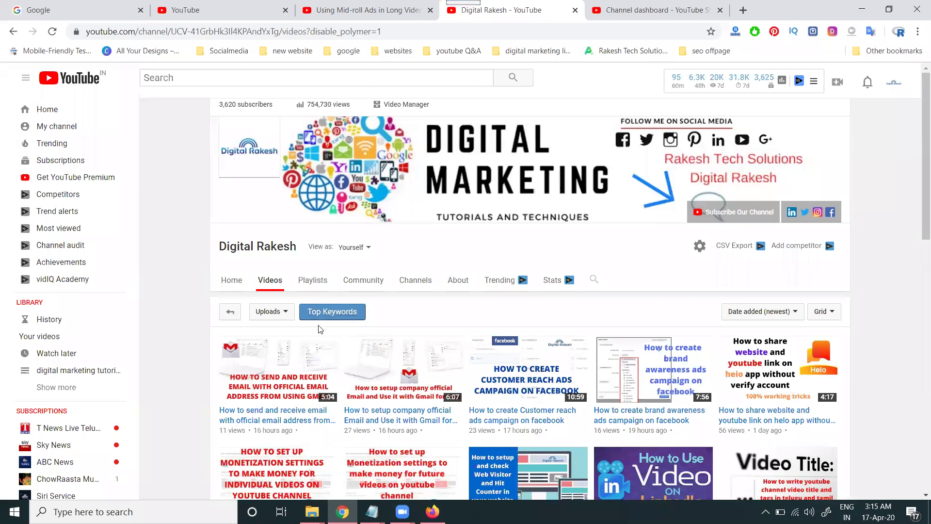
pyautogui.scroll(-2, 534, 244)
pyautogui.middleClick(533, 244)
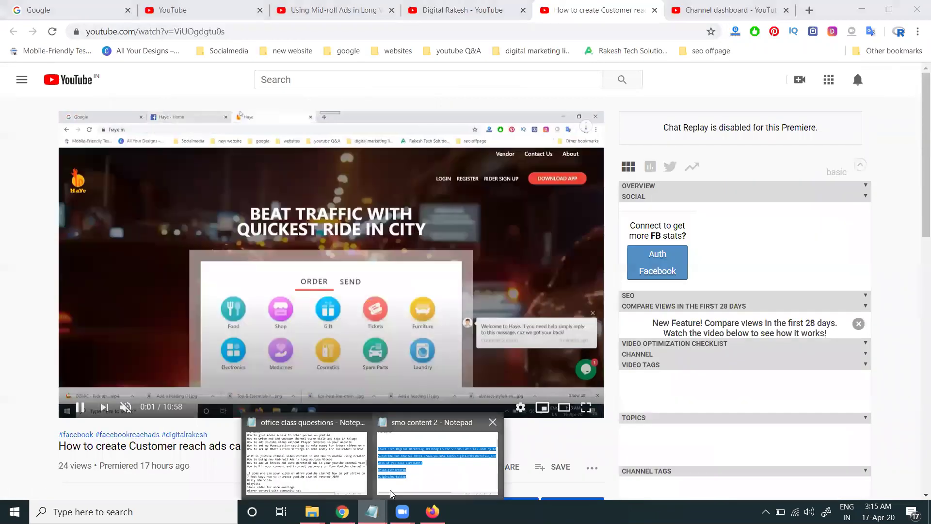
pyautogui.click(390, 490)
# - Move the 'asks if you have questions?' line to the top of the smo content 2 notes
pyautogui.click(278, 315)
pyautogui.moveTo(399, 265); pyautogui.dragTo(5, 249)
pyautogui.hotkey('ctrl', 'x')
pyautogui.click(30, 116)
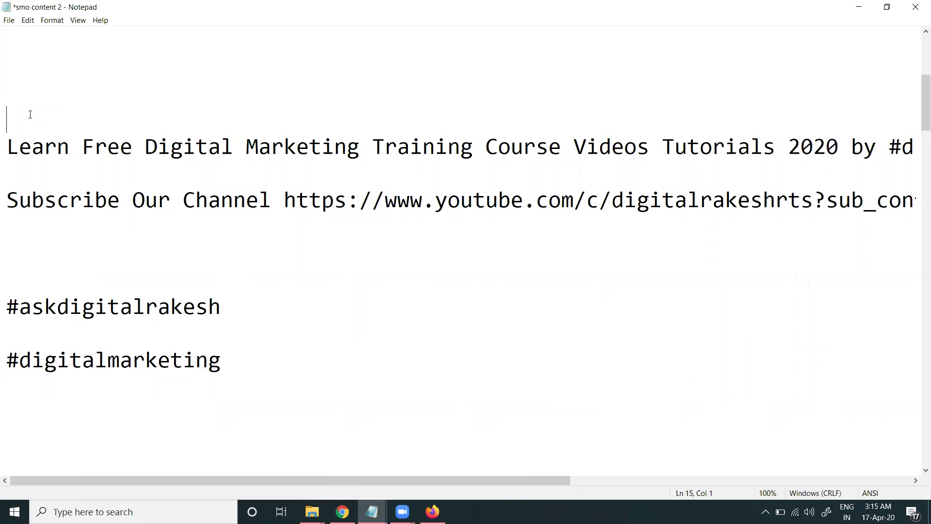
pyautogui.hotkey('ctrl', 'v')
pyautogui.press('Return')
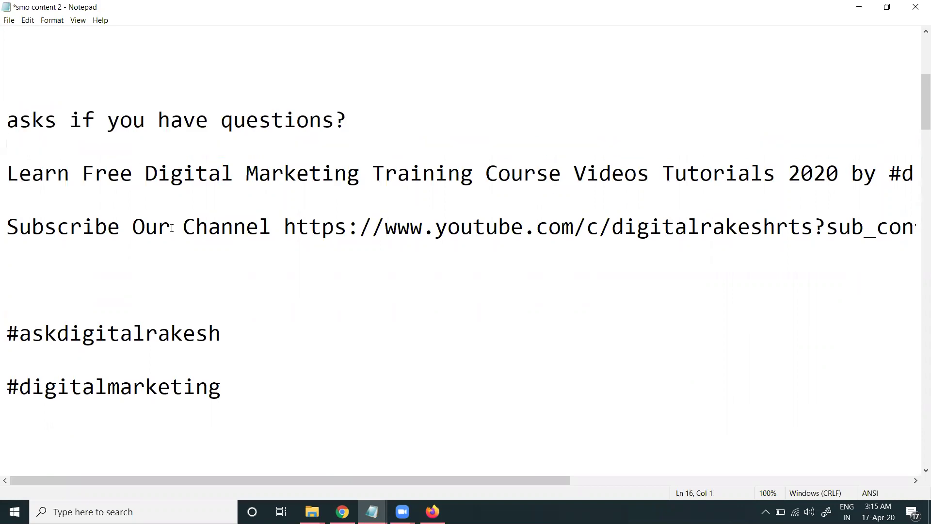
# - Move the two hashtag lines under the question and select the whole comment text
pyautogui.moveTo(215, 399); pyautogui.dragTo(5, 319)
pyautogui.hotkey('ctrl', 'x')
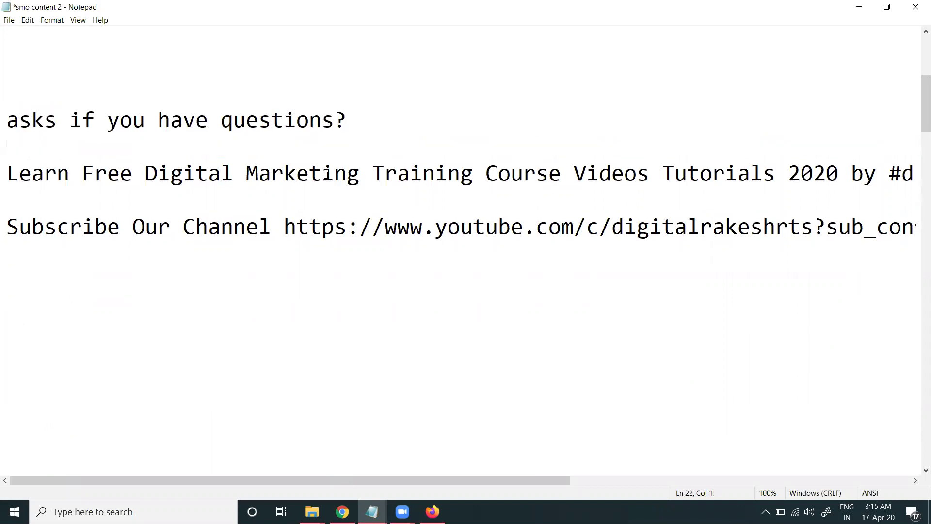
pyautogui.click(369, 127)
pyautogui.press('Return')
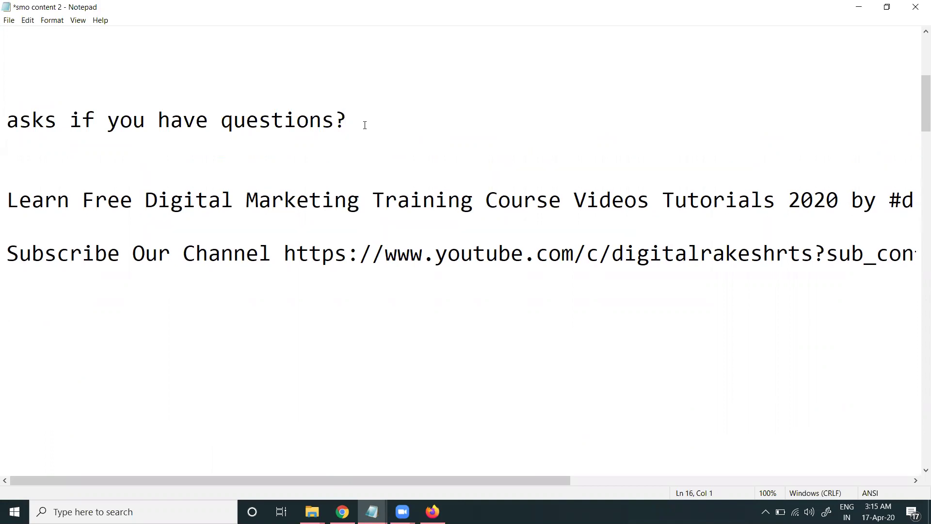
pyautogui.hotkey('ctrl', 'v')
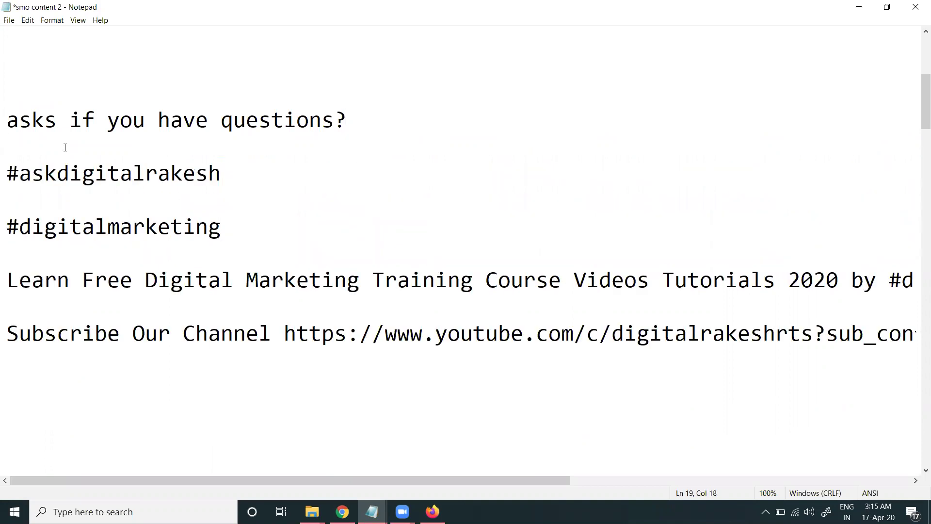
pyautogui.moveTo(5, 117); pyautogui.dragTo(27, 380)
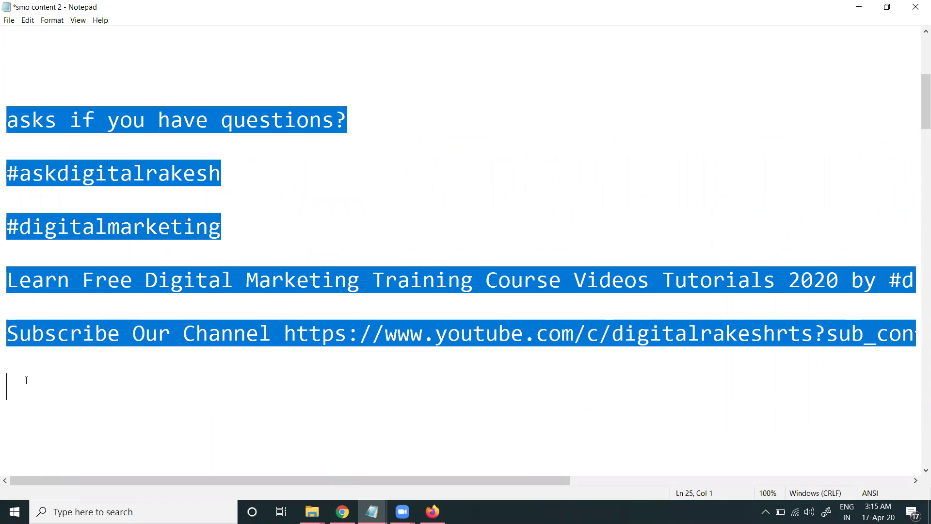
# - Close the customer reach video after checking its pinned comment and open the brand awareness ads video
pyautogui.click(859, 7)
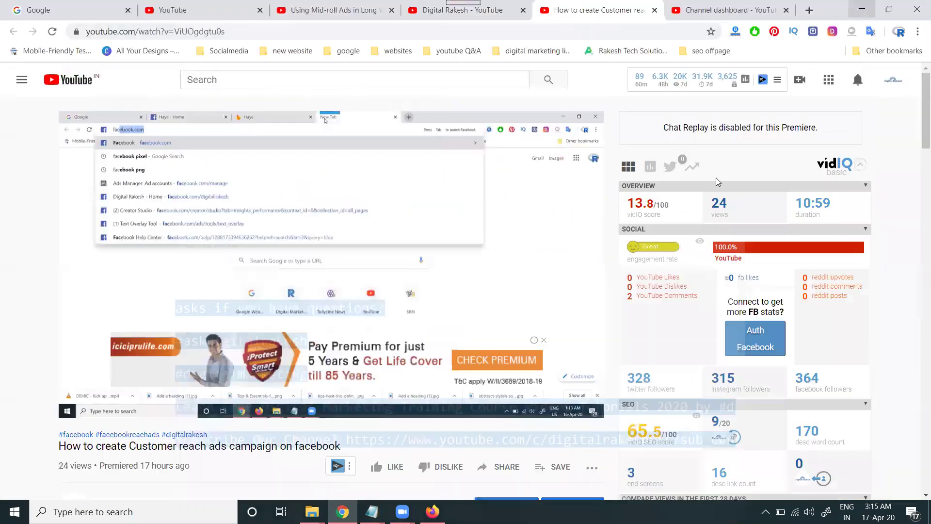
pyautogui.scroll(-6, 294, 308)
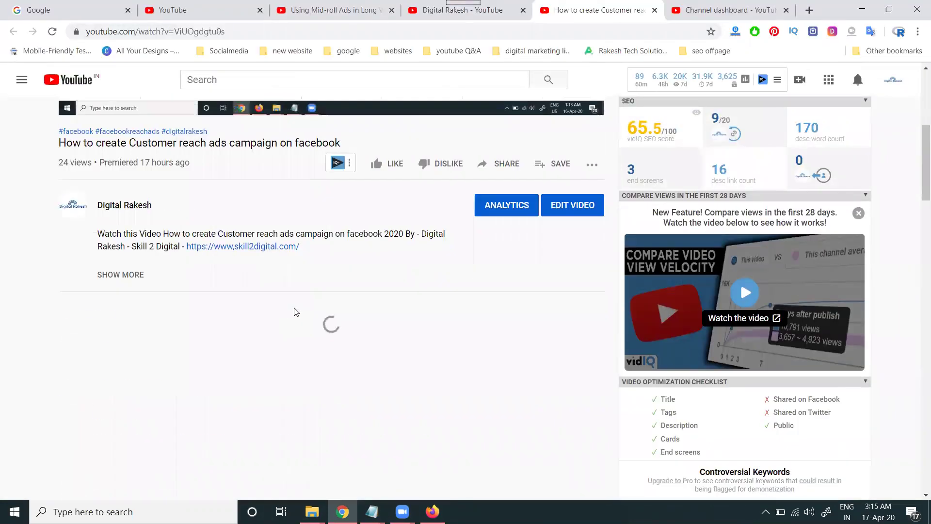
pyautogui.scroll(-2, 179, 379)
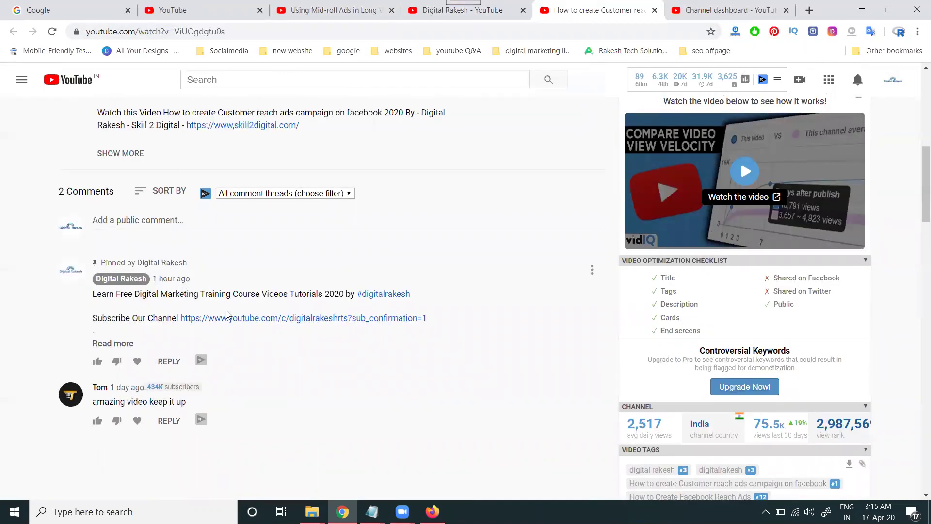
pyautogui.click(655, 10)
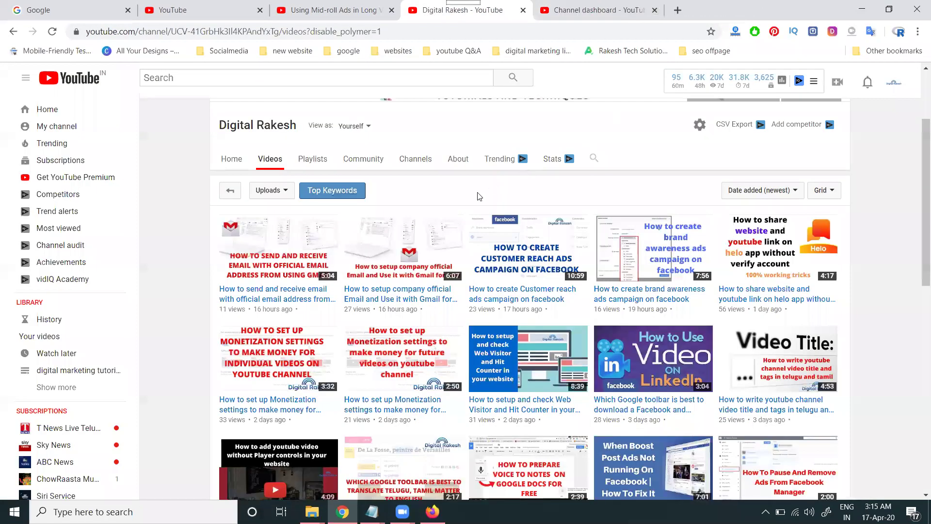
pyautogui.middleClick(628, 262)
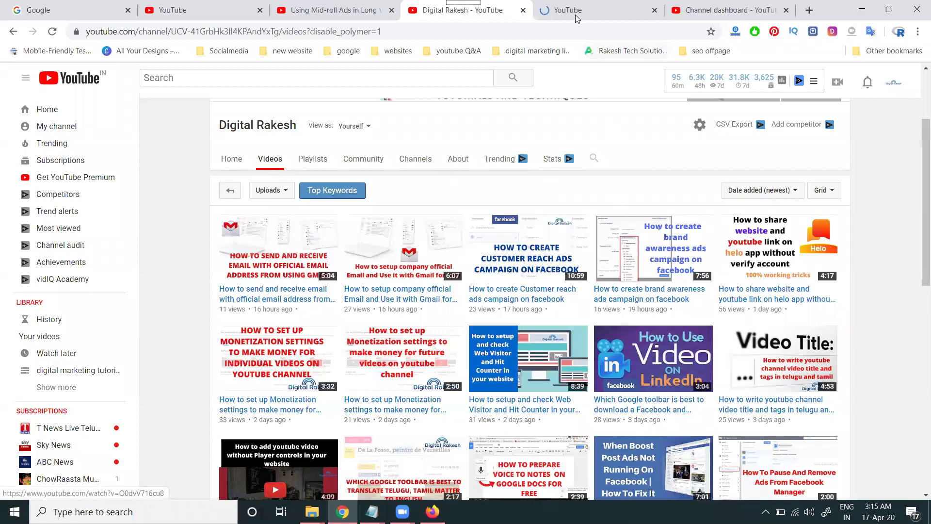
# - Paste the prepared question, hashtags, course line and subscribe link as a brand awareness video comment
pyautogui.click(577, 12)
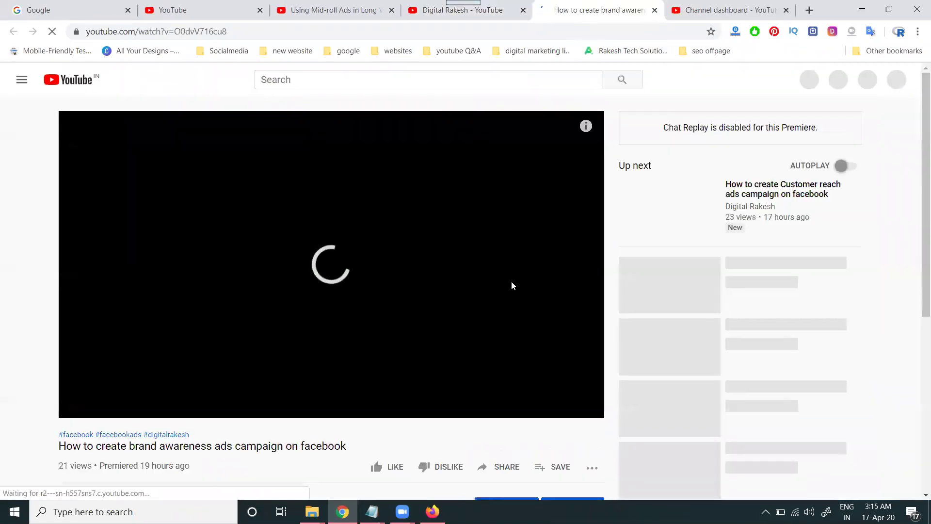
pyautogui.scroll(-6, 512, 282)
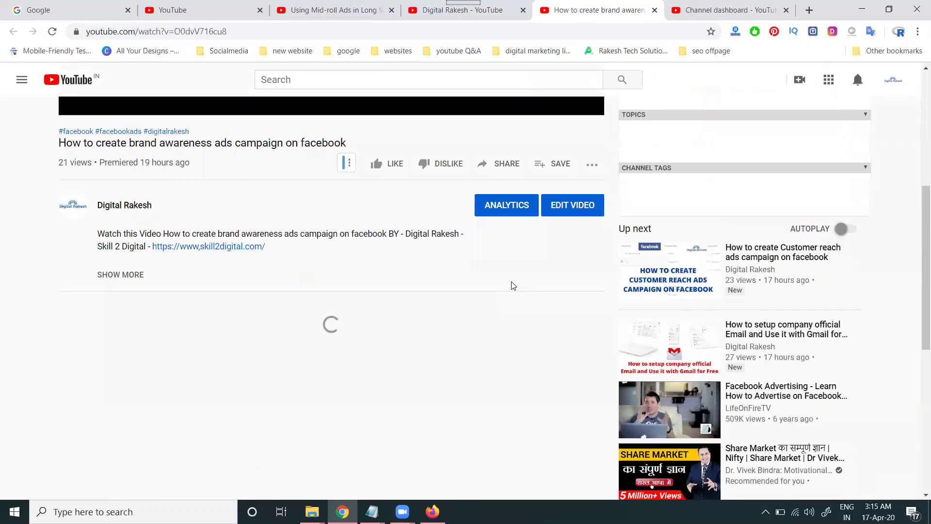
pyautogui.click(239, 343)
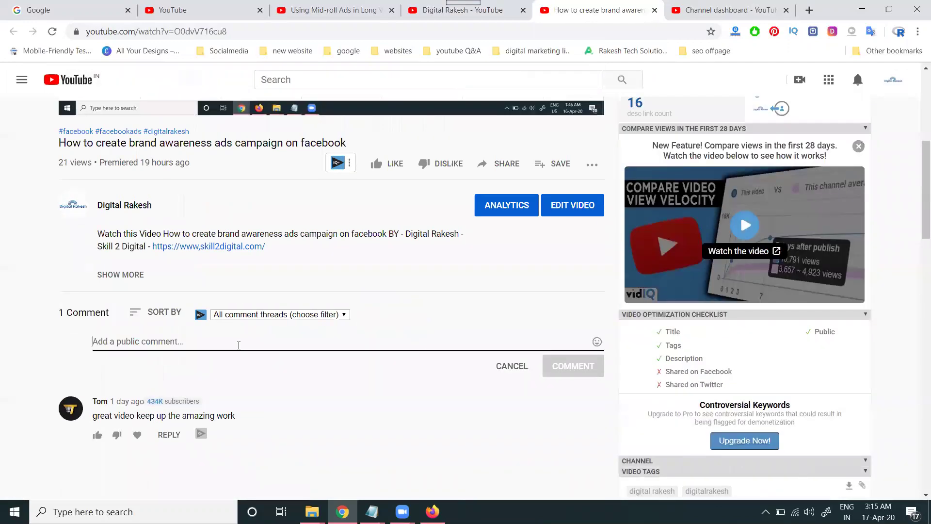
pyautogui.hotkey('ctrl', 'v')
pyautogui.scroll(-4, 527, 314)
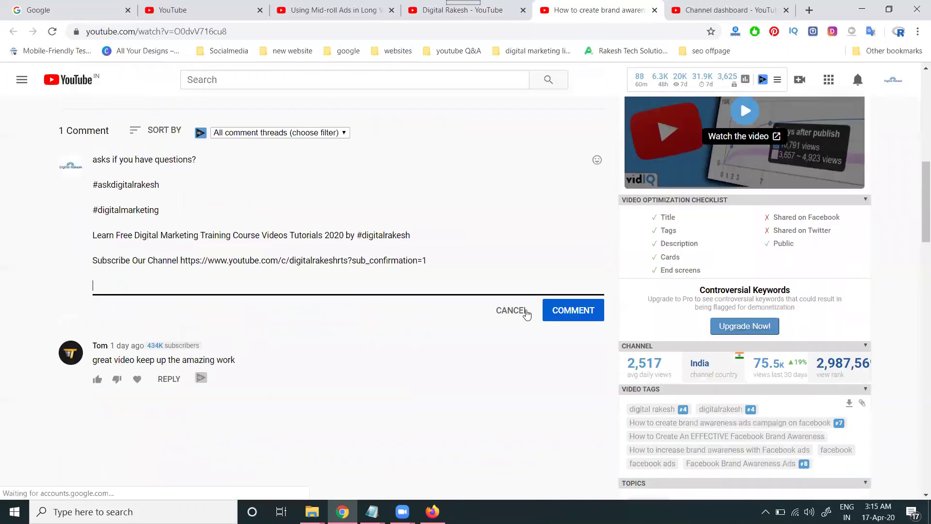
pyautogui.click(567, 311)
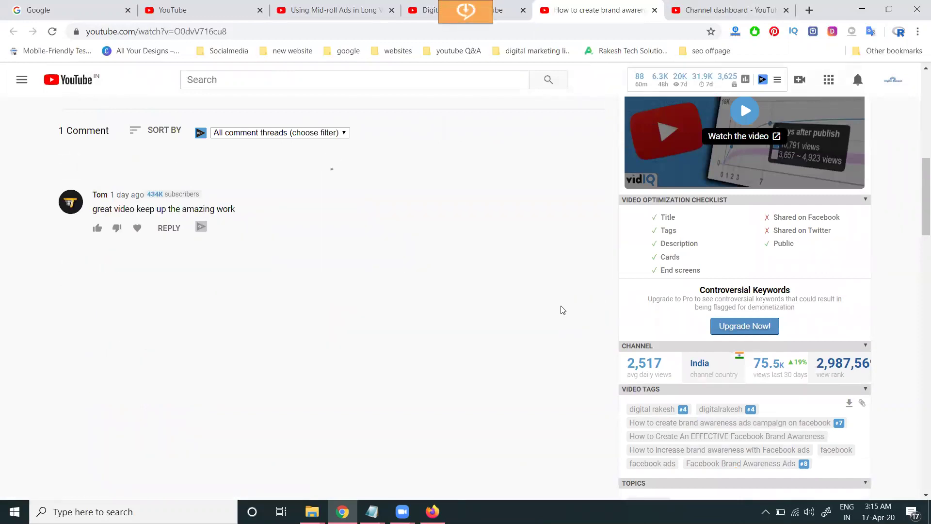
# - Pin the new comment, expand it, and follow its channel subscribe link
pyautogui.click(594, 209)
pyautogui.click(595, 230)
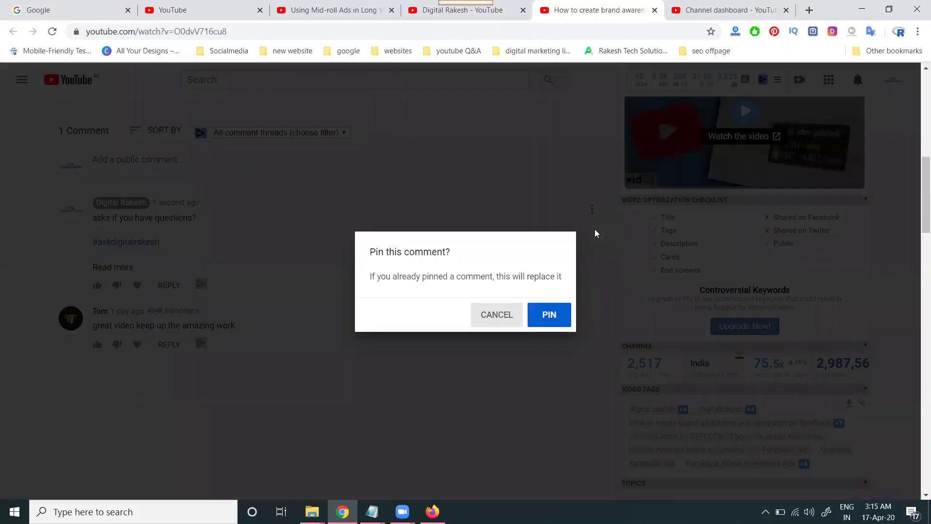
pyautogui.click(550, 314)
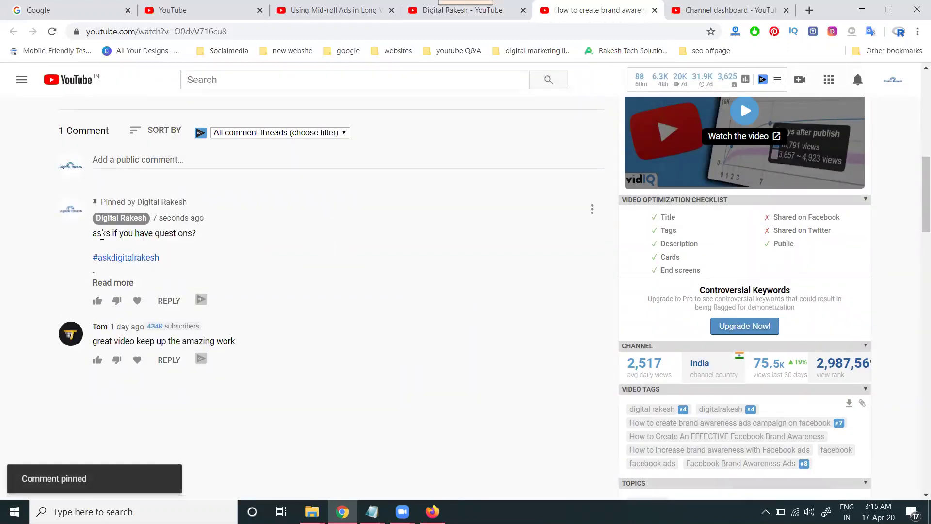
pyautogui.click(120, 284)
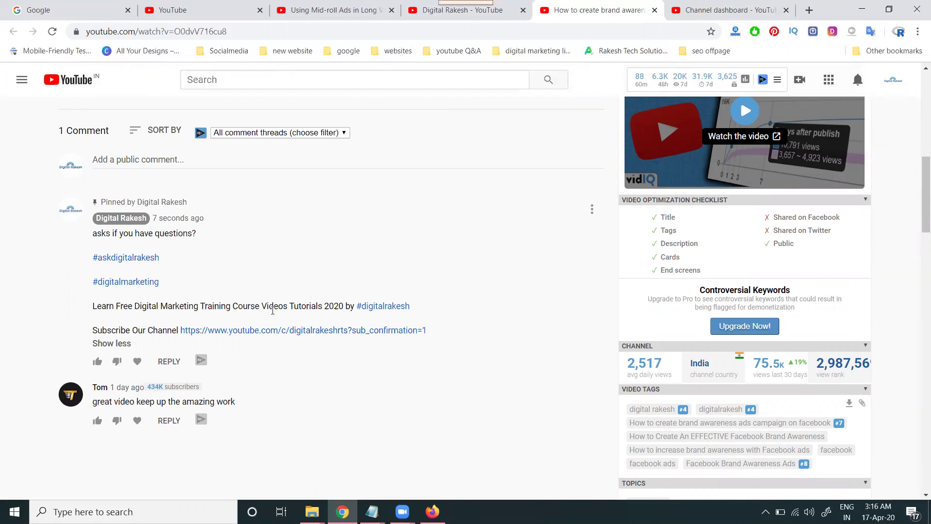
pyautogui.click(333, 332)
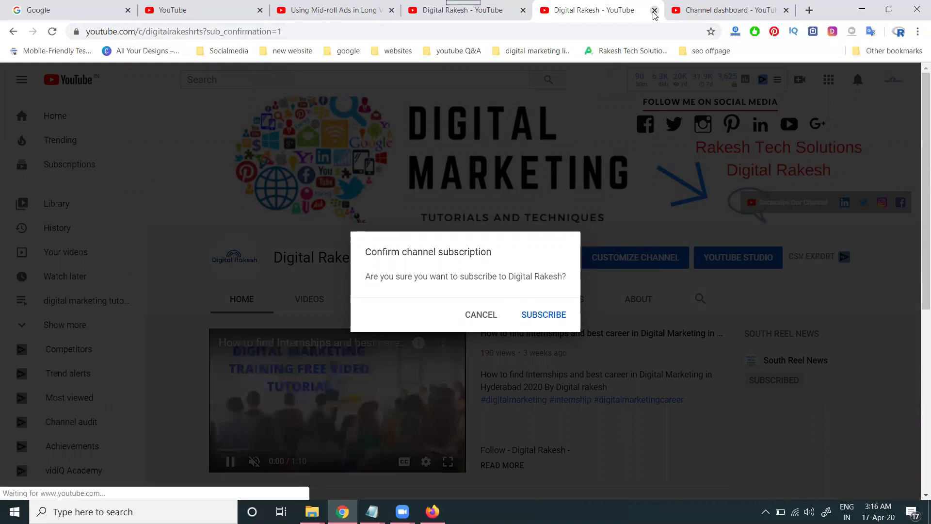
# - Close the subscription page, load more channel videos, and open the WhatsApp live chat button video
pyautogui.hotkey('ctrl', 'w')
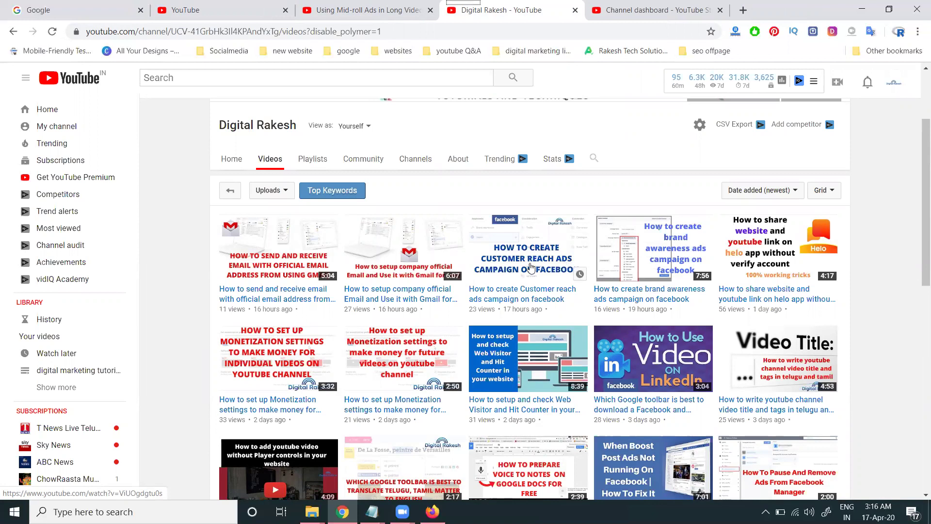
pyautogui.scroll(-20, 484, 271)
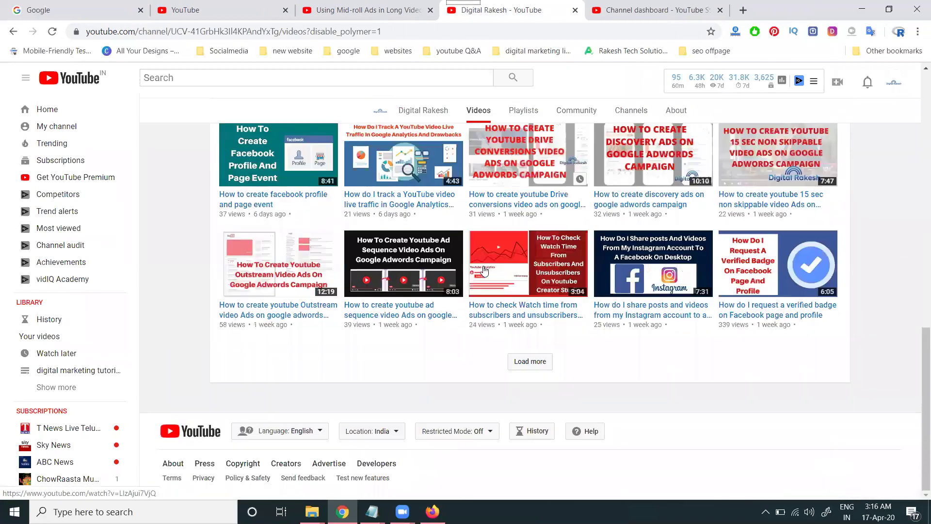
pyautogui.click(533, 364)
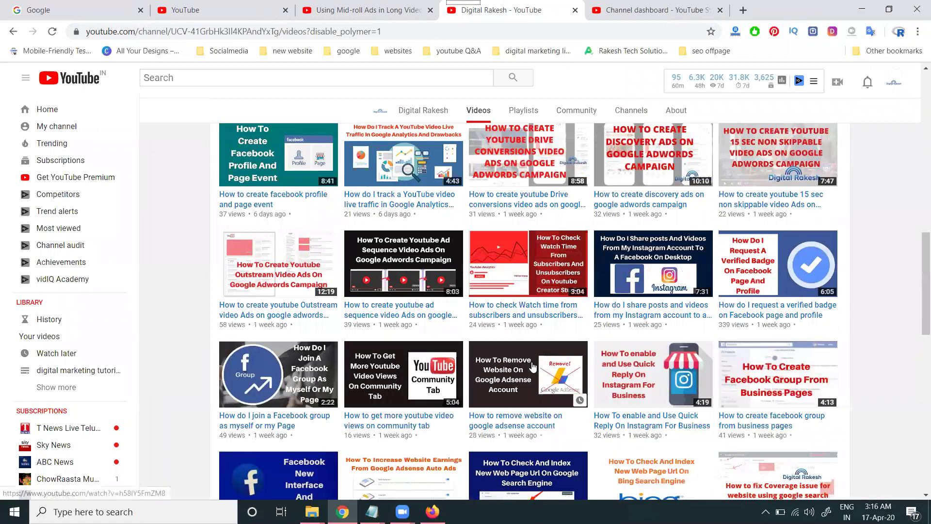
pyautogui.scroll(-5, 533, 366)
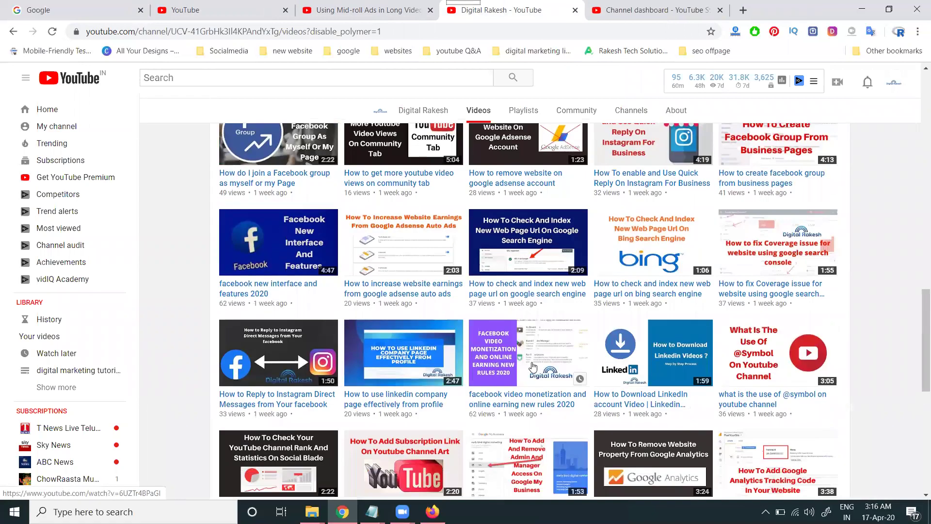
pyautogui.scroll(-6, 532, 368)
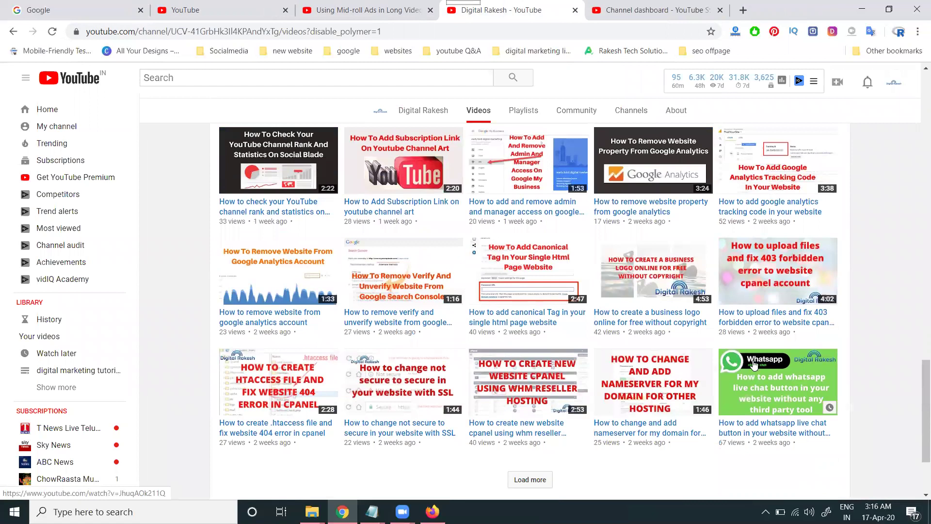
pyautogui.keyDown('ctrl'); pyautogui.click(753, 366); pyautogui.keyUp('ctrl')
pyautogui.hotkey('ctrl', 'Tab')
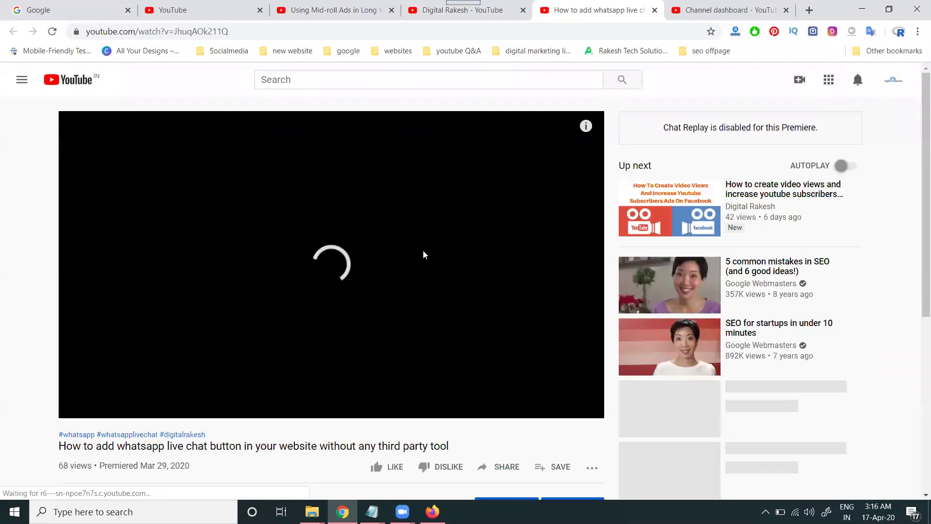
# - Pause the WhatsApp video and start a comment reading 'whatsapp live chat button code -'
pyautogui.scroll(-5, 424, 251)
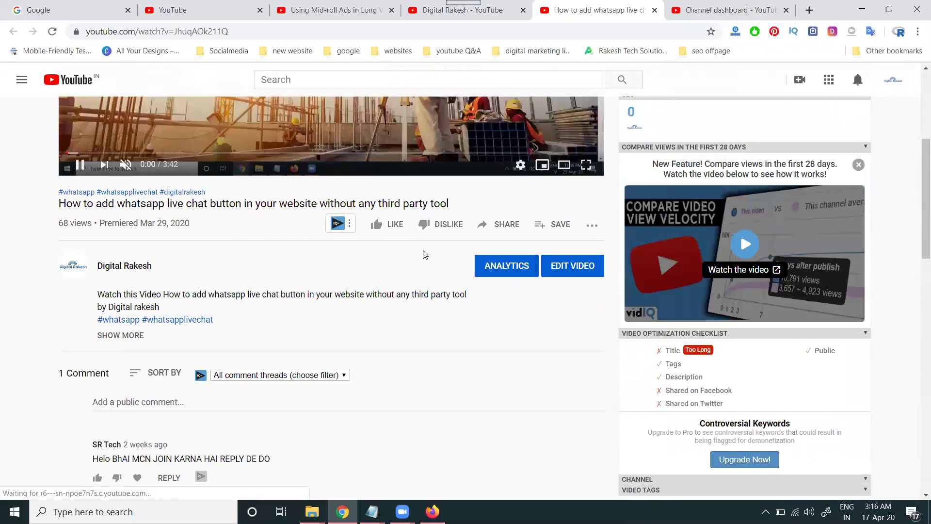
pyautogui.scroll(-3, 413, 262)
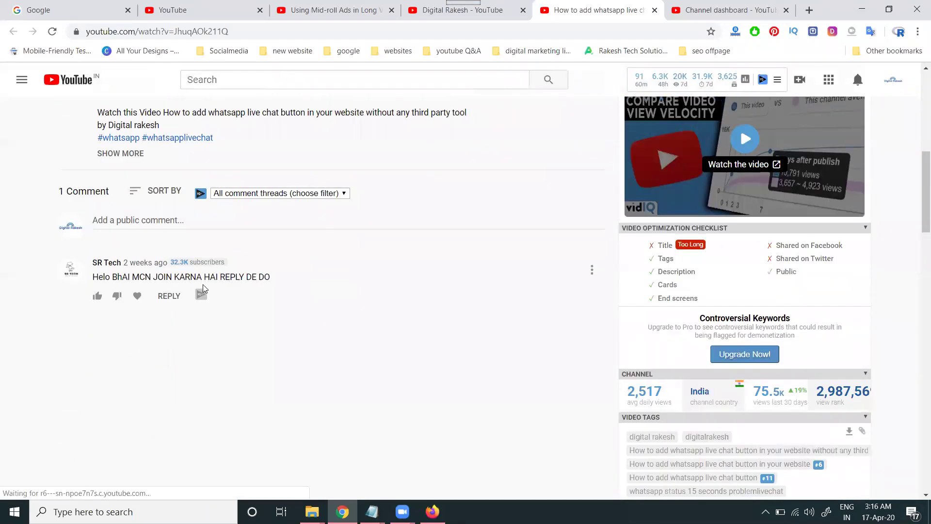
pyautogui.scroll(6, 223, 281)
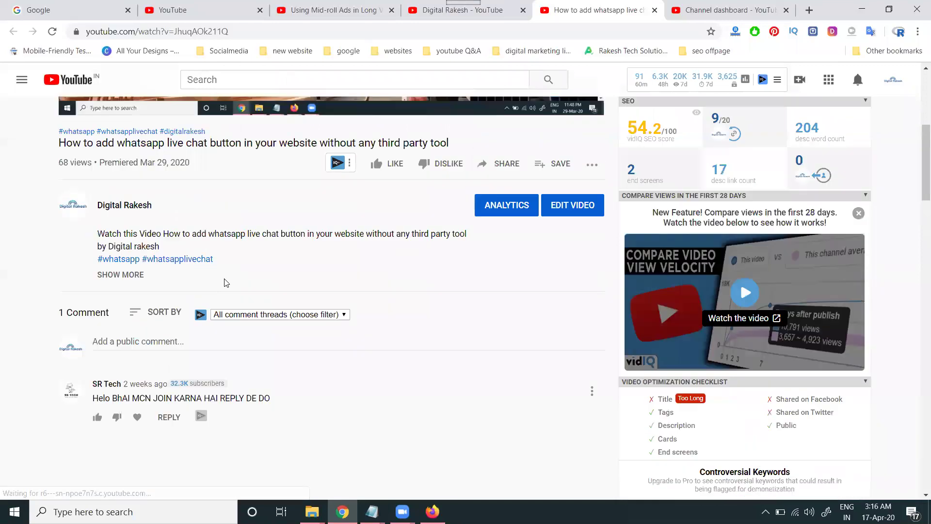
pyautogui.click(301, 188)
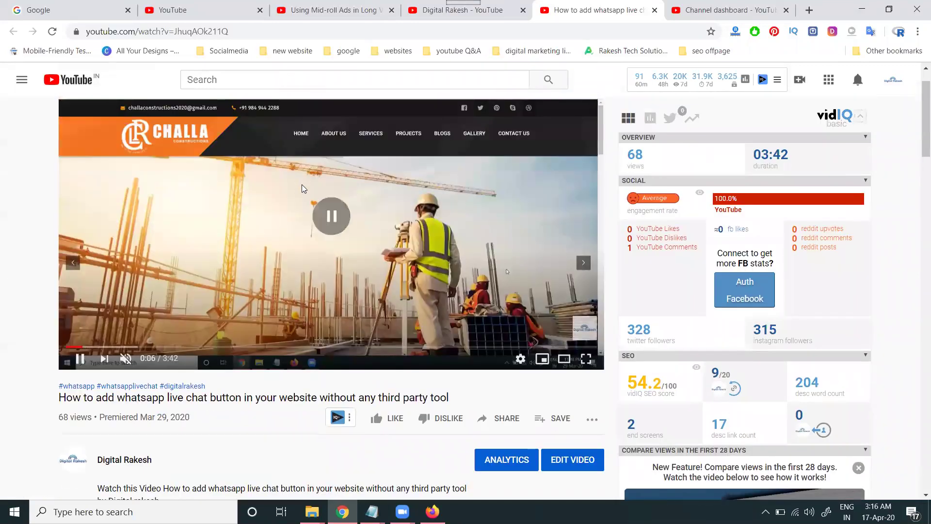
pyautogui.scroll(-3, 269, 306)
pyautogui.scroll(-3, 267, 307)
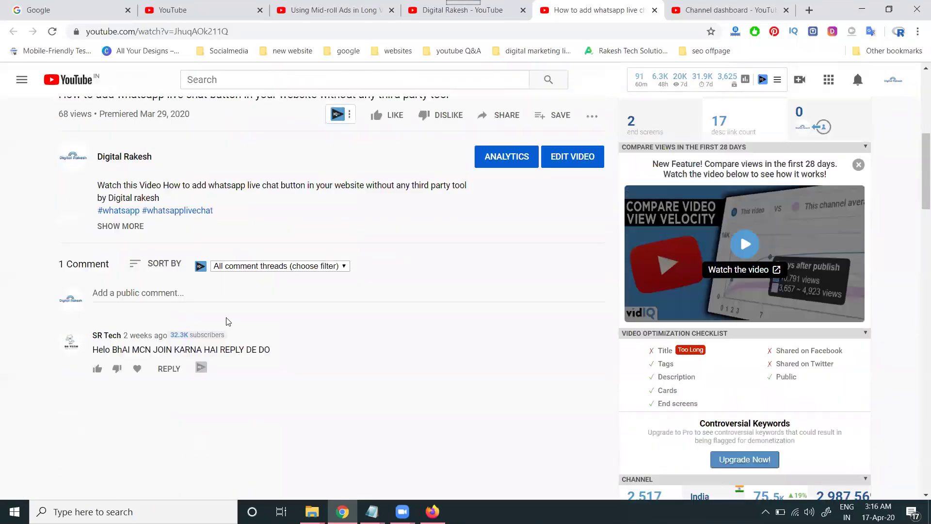
pyautogui.scroll(3, 208, 291)
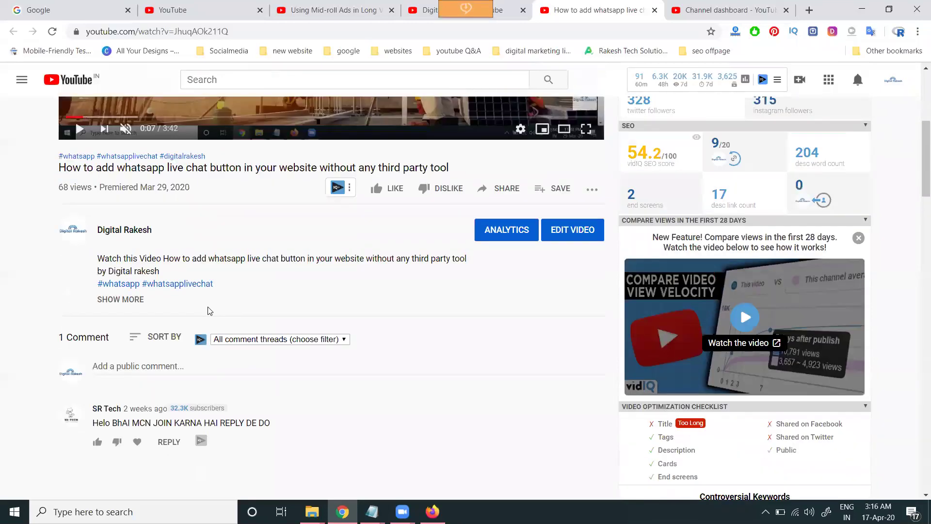
pyautogui.scroll(-4, 200, 345)
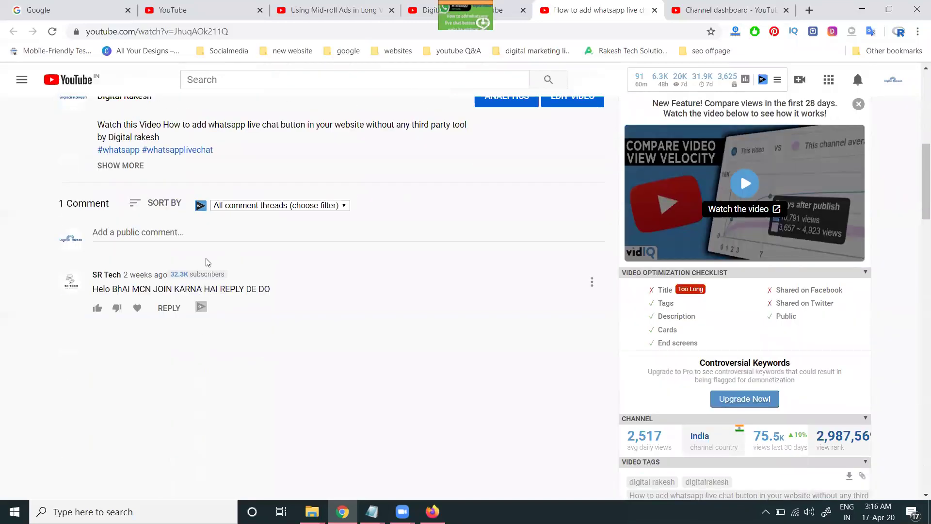
pyautogui.click(217, 234)
pyautogui.write('whats')
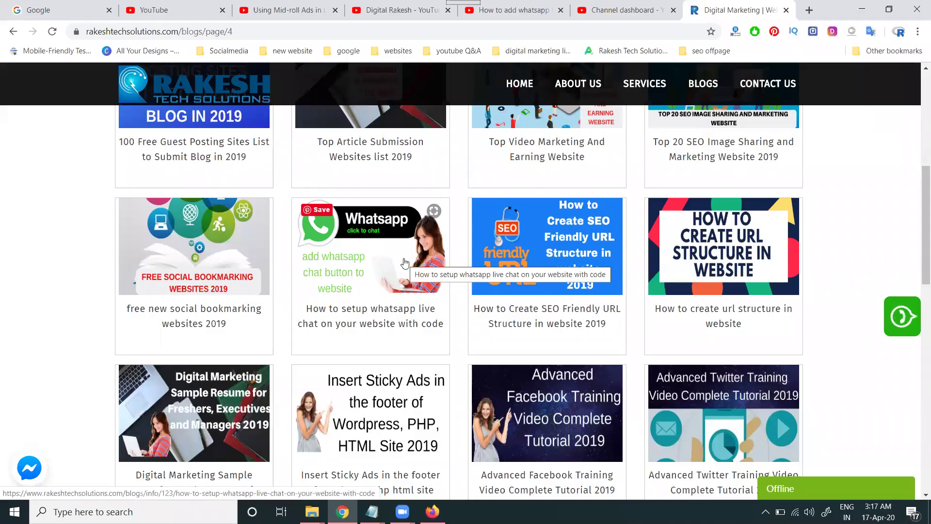
# - Open the WhatsApp live chat code blog post and select its web address
pyautogui.click(405, 262)
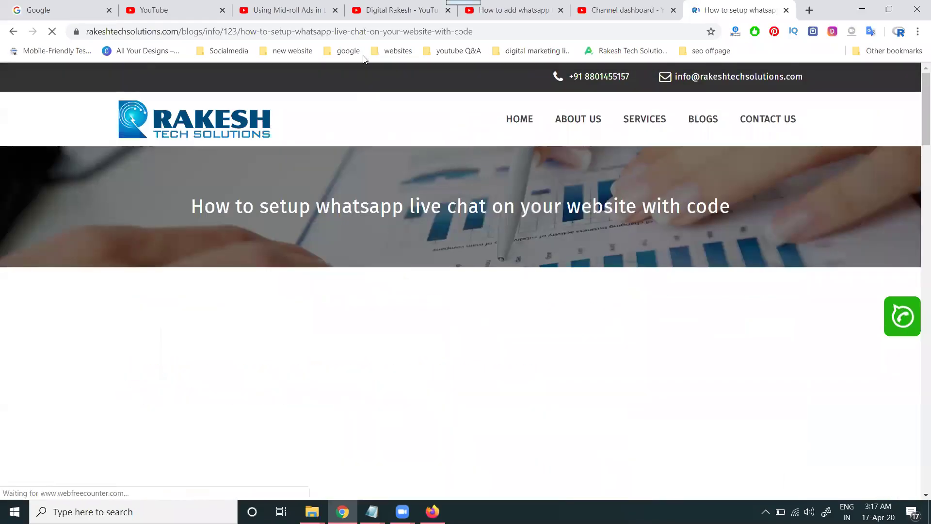
pyautogui.click(364, 31)
pyautogui.hotkey('ctrl', 'c')
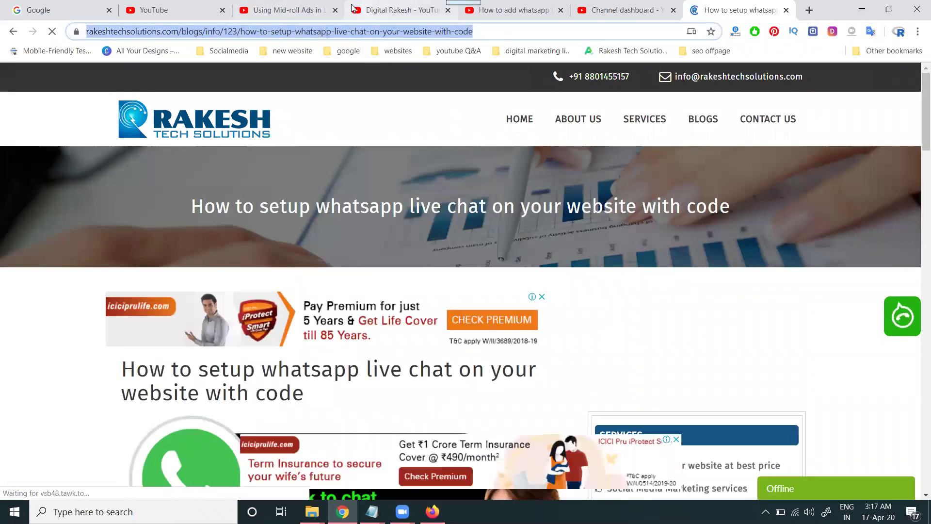
pyautogui.click(308, 5)
# - Paste the blog link, then the question, hashtags and subscribe link from Notepad, and post the comment
pyautogui.click(495, 10)
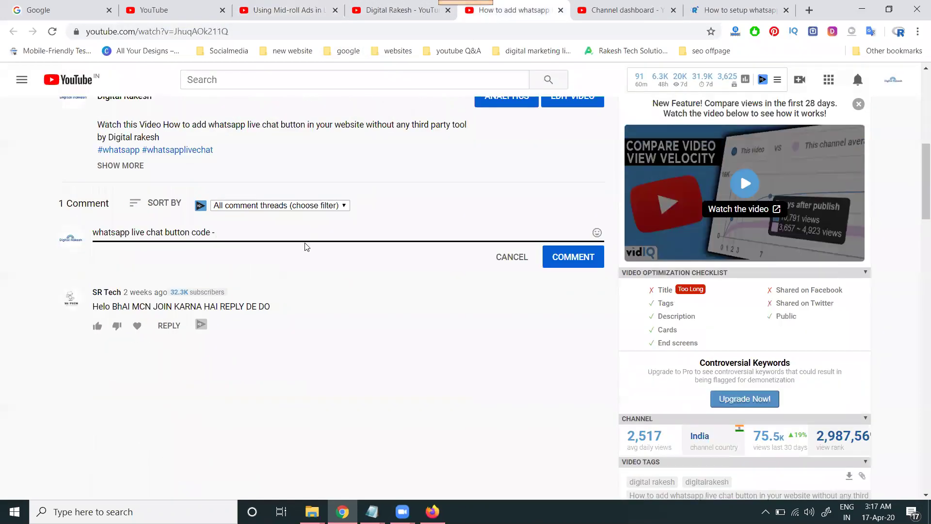
pyautogui.hotkey('ctrl', 'v')
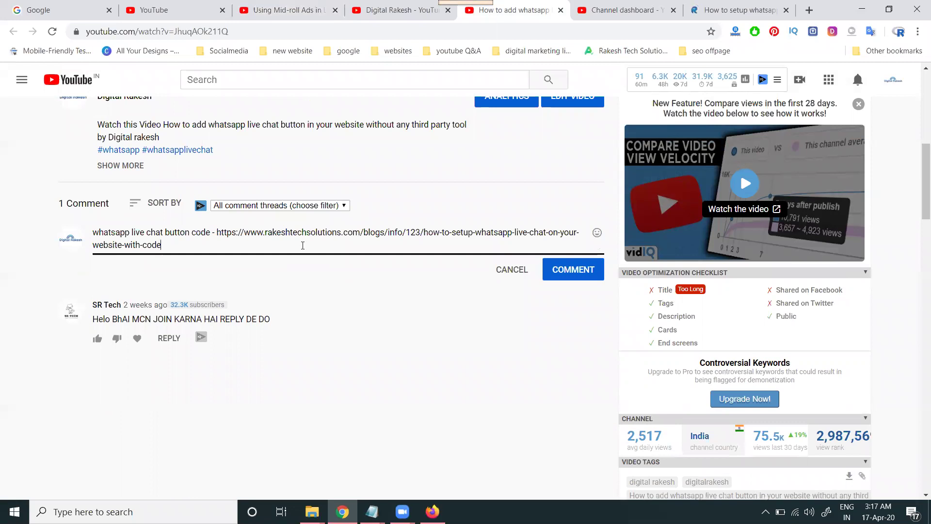
pyautogui.press('Return')
pyautogui.press('Return')
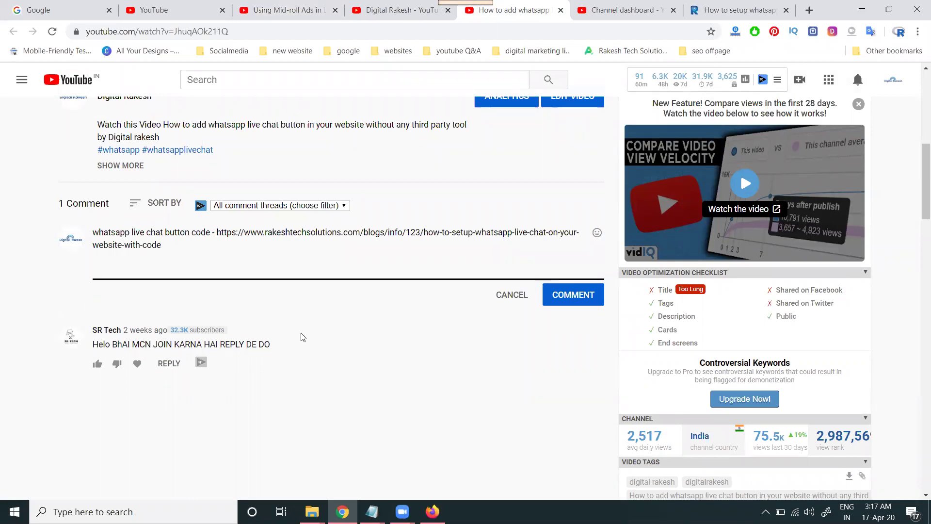
pyautogui.moveTo(372, 512)
pyautogui.click(406, 469)
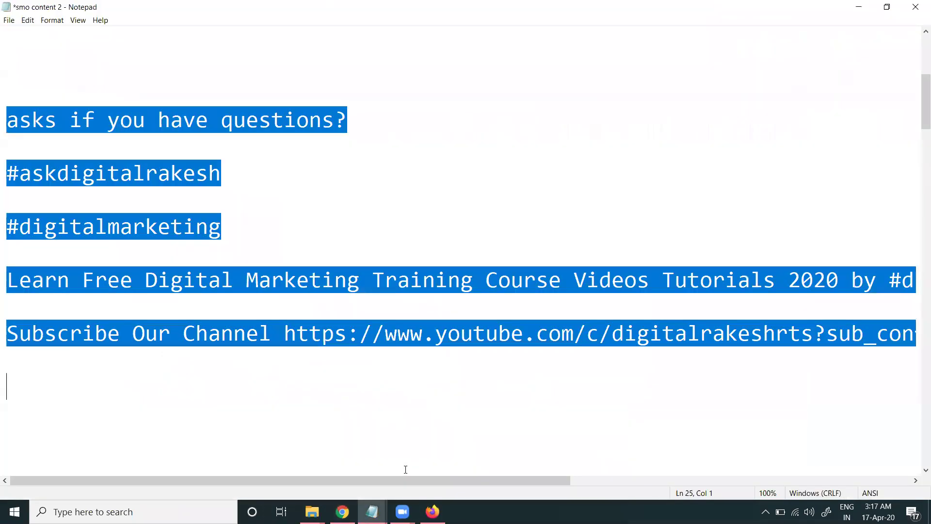
pyautogui.hotkey('alt', 'Tab')
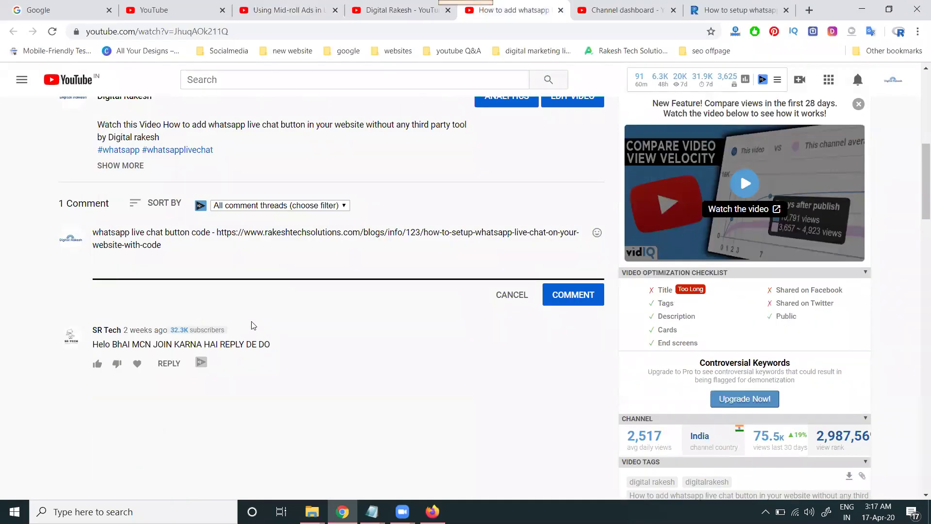
pyautogui.write('asks if you have questions?  #askdigitalrakesh  #digitalmarketing  Learn Free Digital Marketing Training Course Videos Tutorials 2020 by #digitalrakesh  Subscribe Our Channel https://www.youtube.com/c/digitalrakeshrts?sub_confirmation=1')
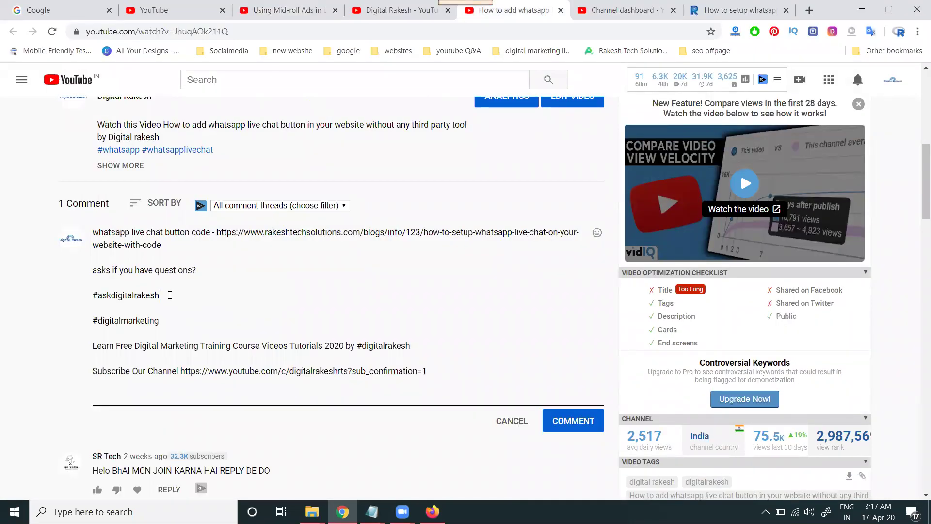
pyautogui.press('Delete')
pyautogui.press('Delete')
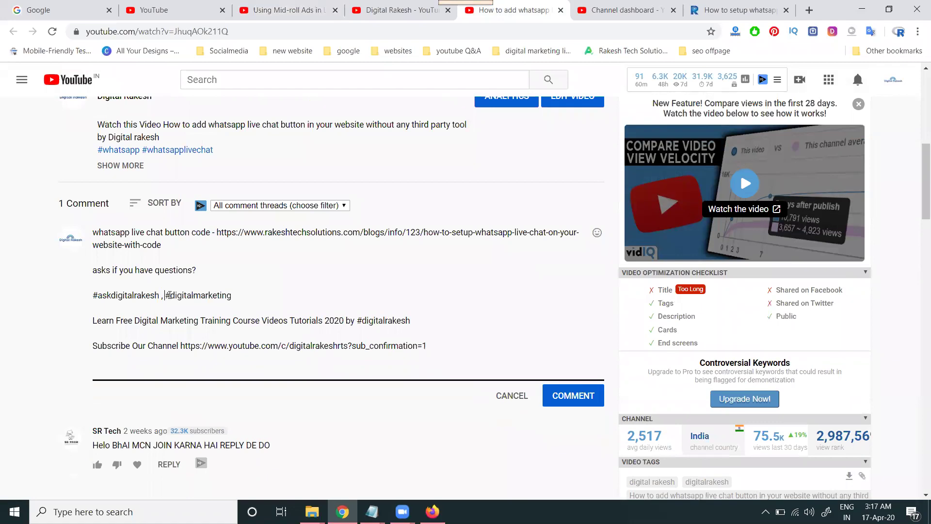
pyautogui.click(563, 396)
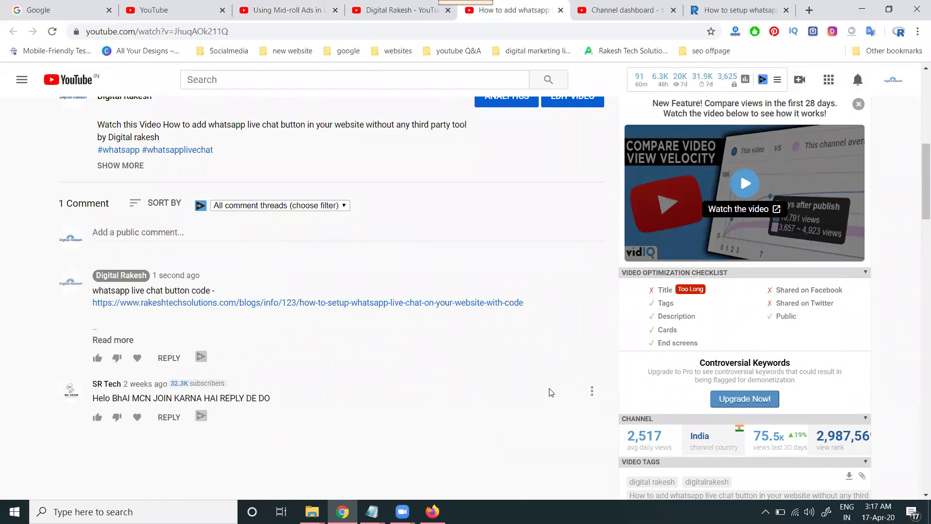
# - Edit the posted comment so blank lines separate the link, question, hashtags and subscribe line, and save
pyautogui.click(113, 342)
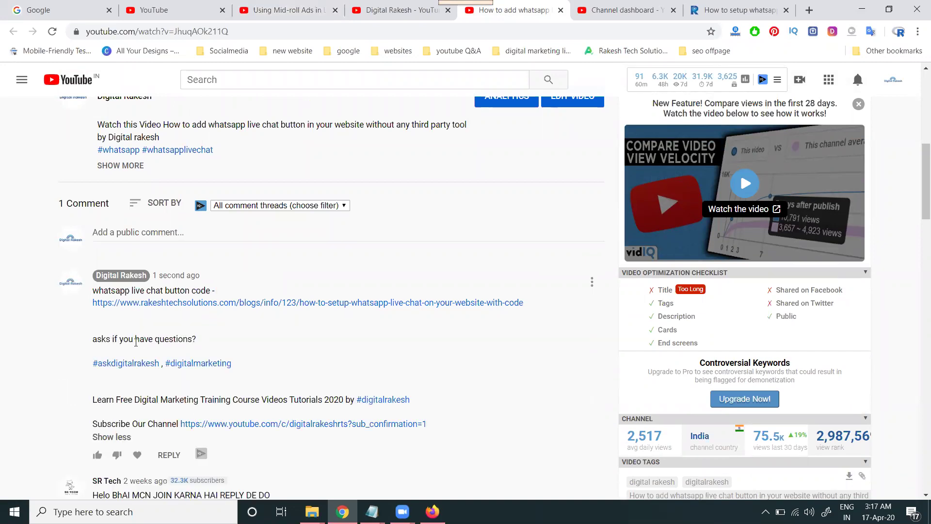
pyautogui.click(592, 282)
pyautogui.click(619, 331)
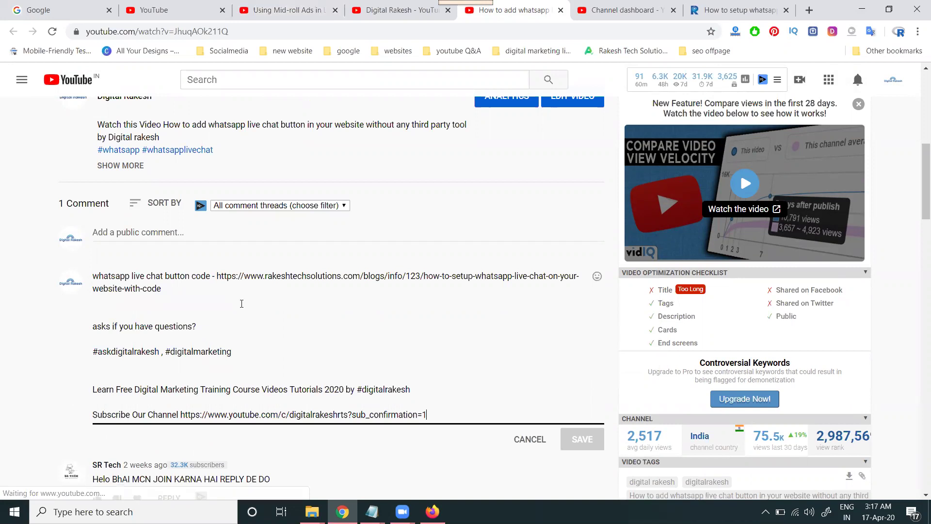
pyautogui.press('BackSpace')
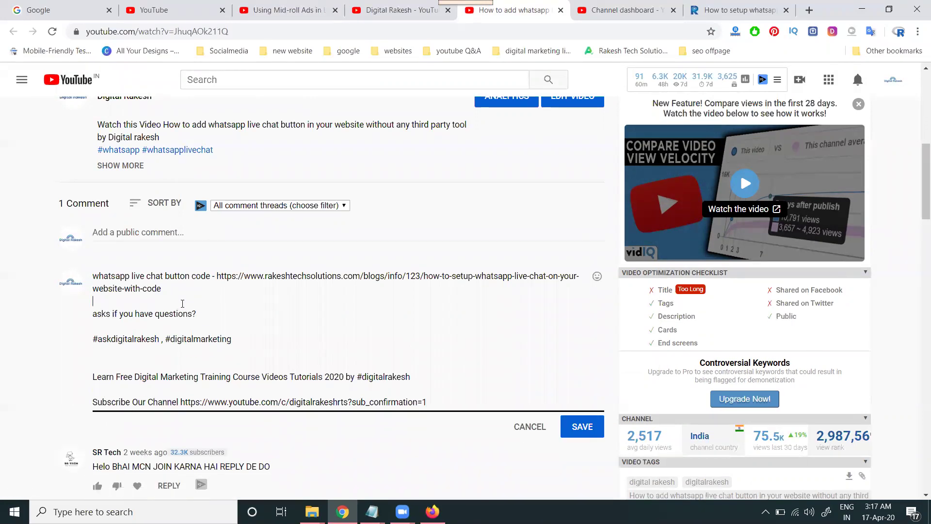
pyautogui.press('Delete')
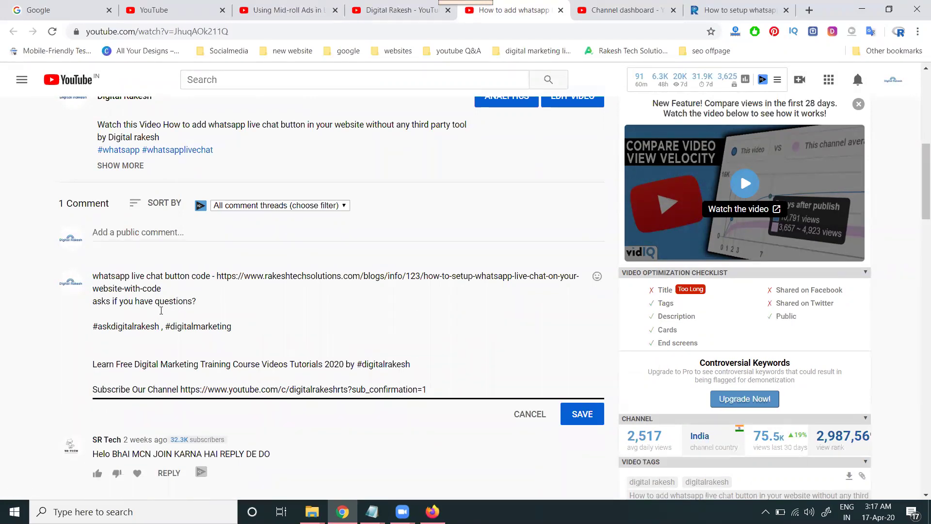
pyautogui.press('Down')
pyautogui.press('Down')
pyautogui.press('Delete')
pyautogui.press('Delete')
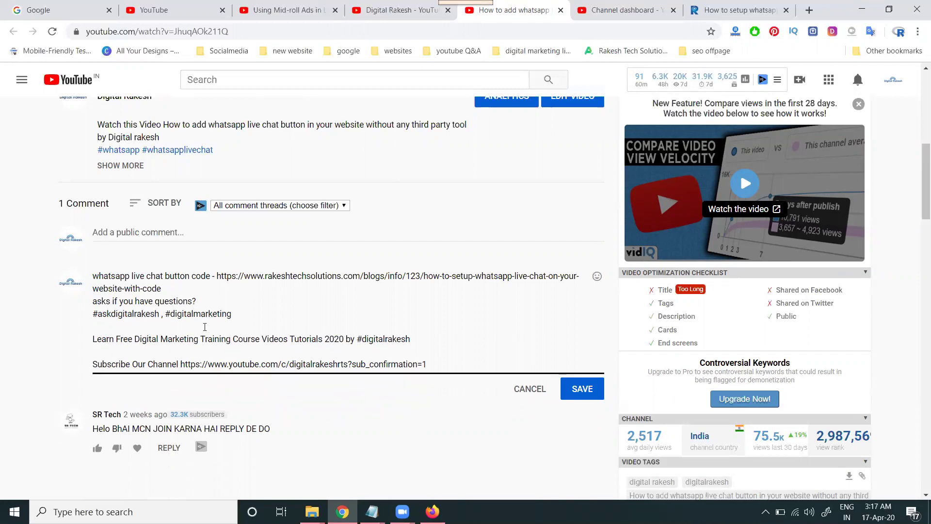
pyautogui.press('Delete')
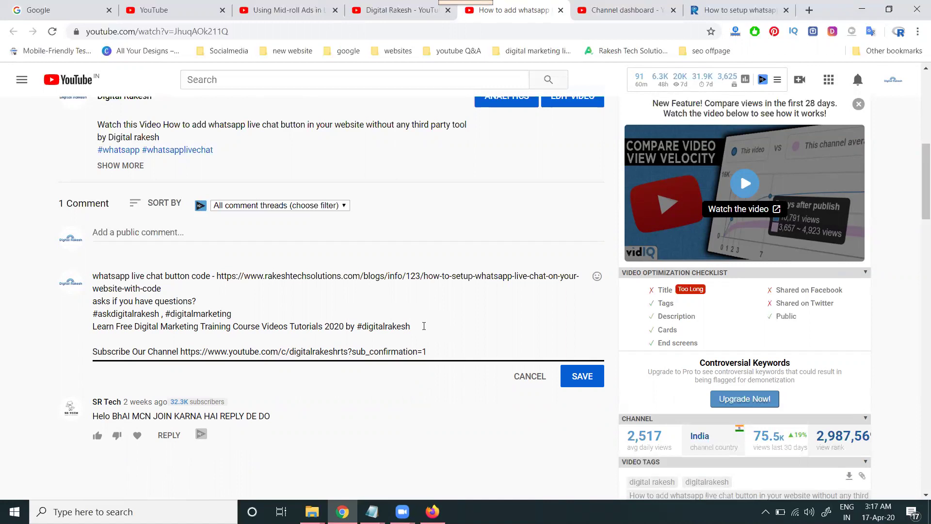
pyautogui.press('Delete')
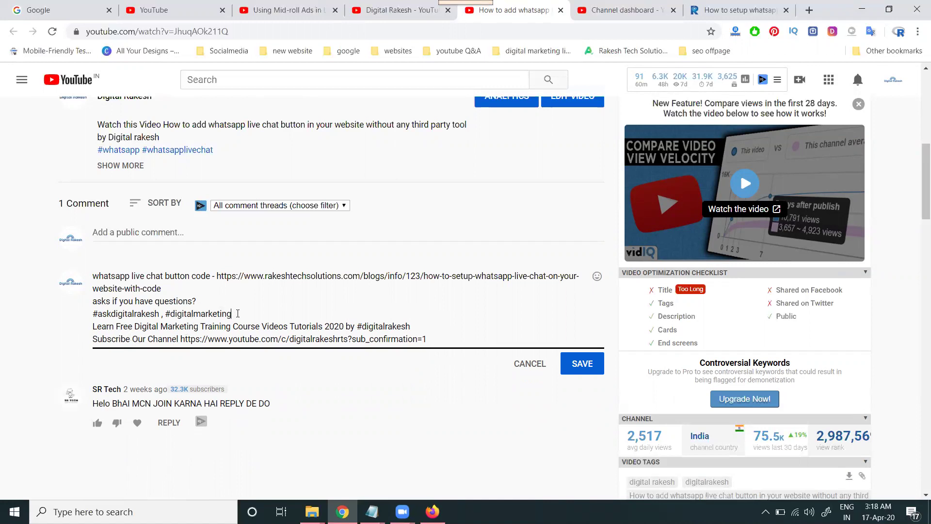
pyautogui.press('Return')
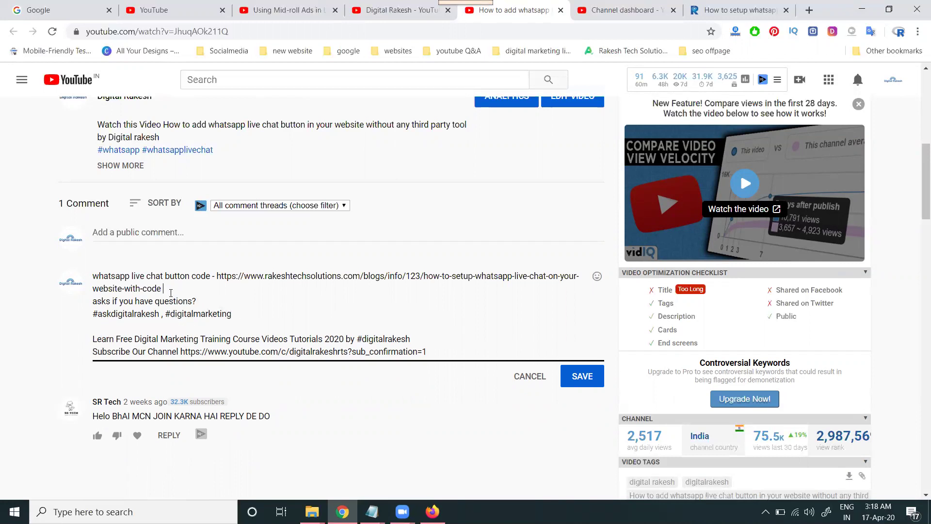
pyautogui.press('Return')
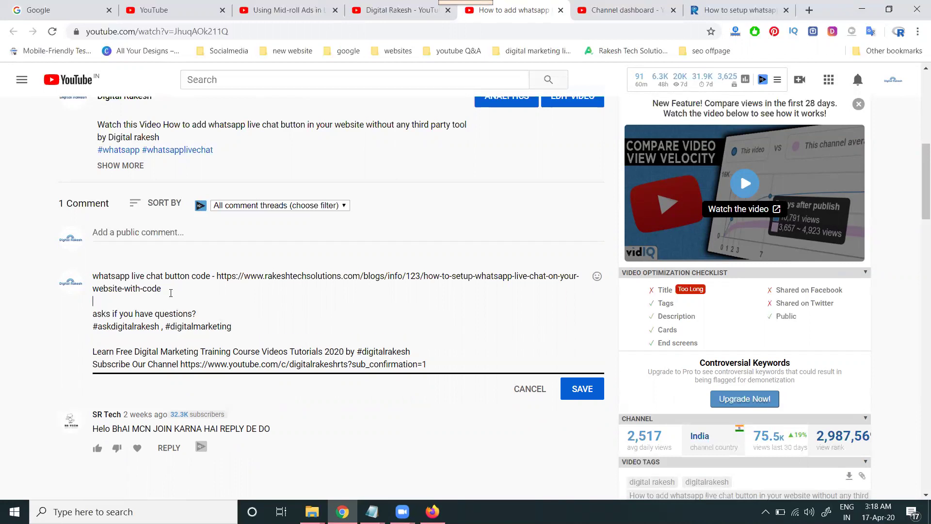
pyautogui.click(582, 391)
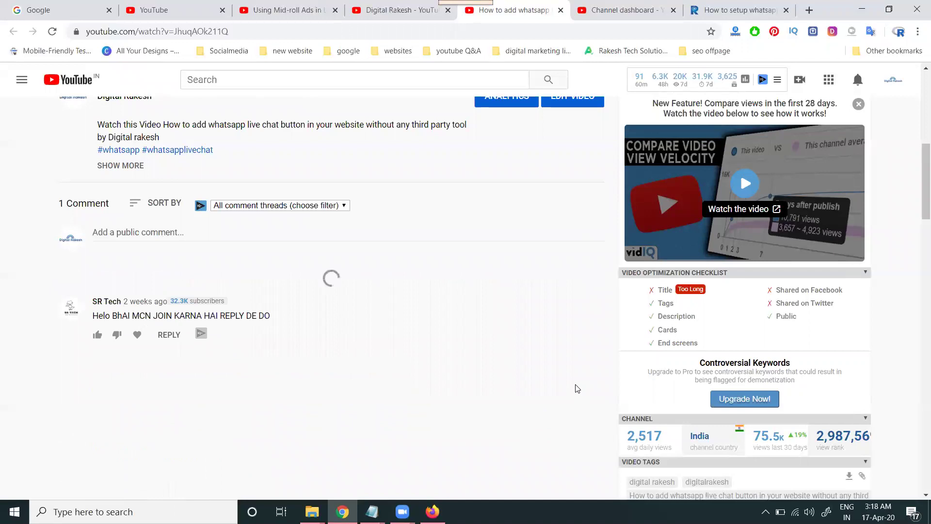
# - Pin the edited comment to the top of the WhatsApp video
pyautogui.click(592, 281)
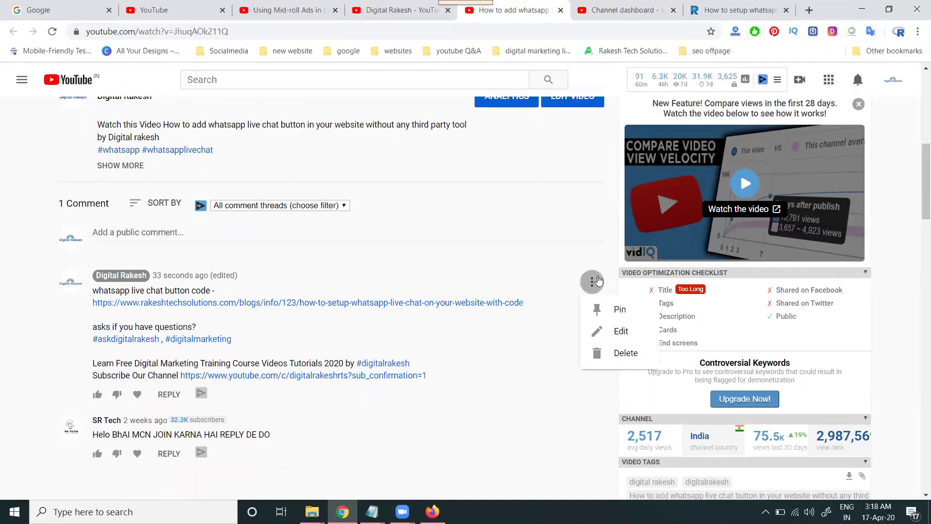
pyautogui.click(608, 306)
pyautogui.click(542, 313)
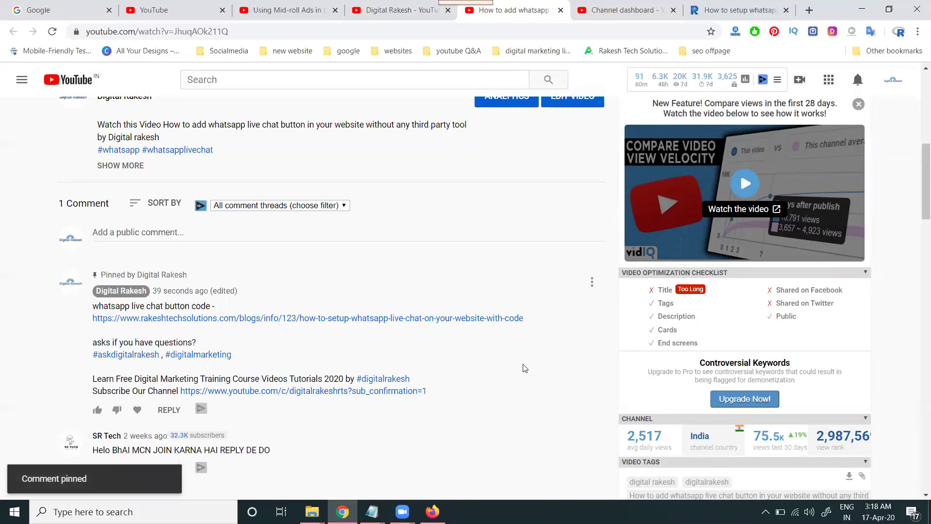
pyautogui.click(721, 4)
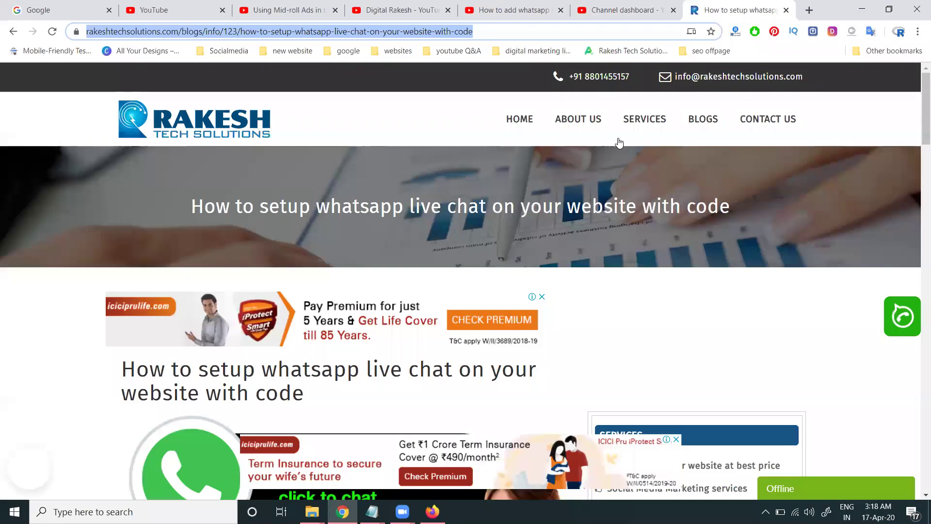
pyautogui.scroll(-12, 717, 331)
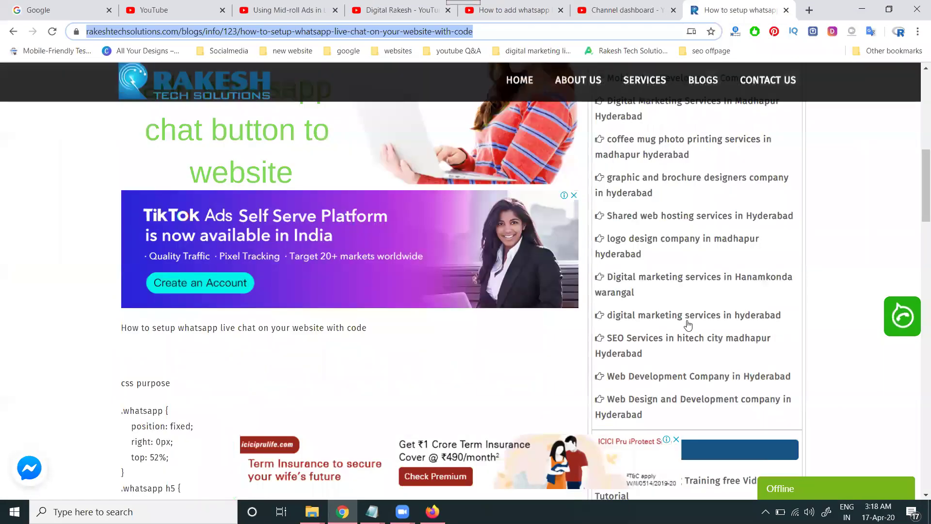
pyautogui.scroll(-5, 528, 318)
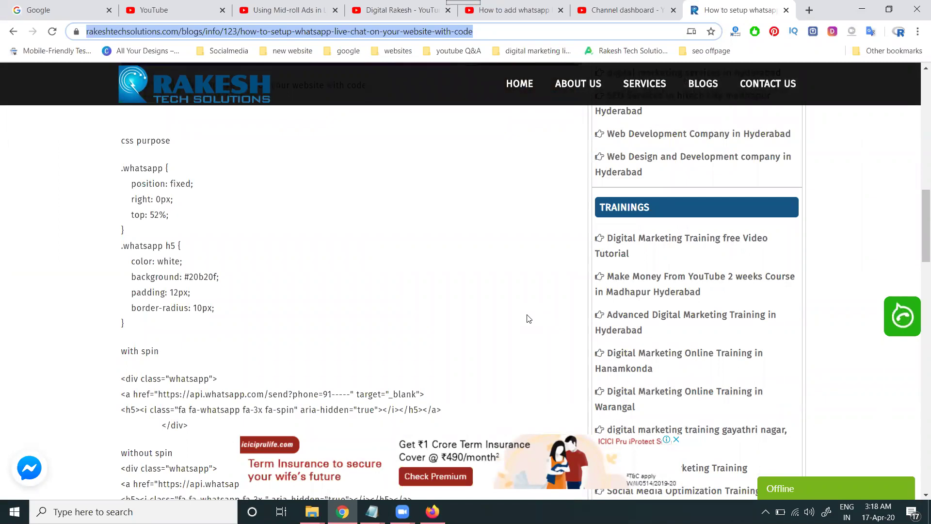
pyautogui.click(537, 19)
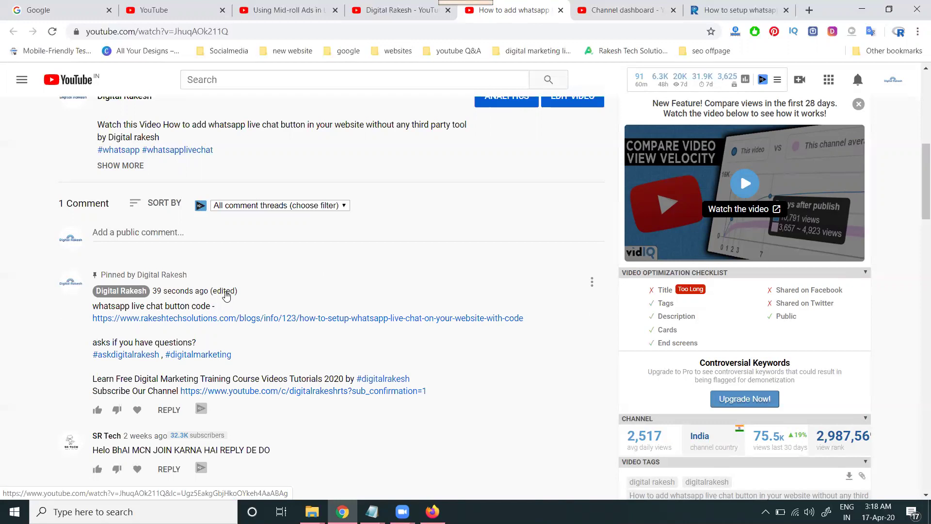
# - Follow the pinned comment's #digitalmarketing hashtag and skim its search results, rated 61/100 by vidIQ
pyautogui.click(188, 359)
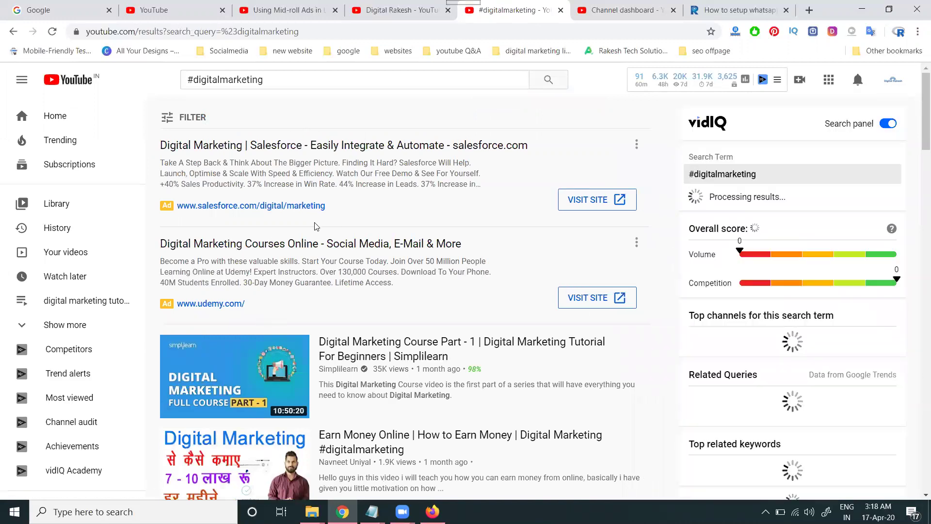
pyautogui.scroll(-10, 310, 194)
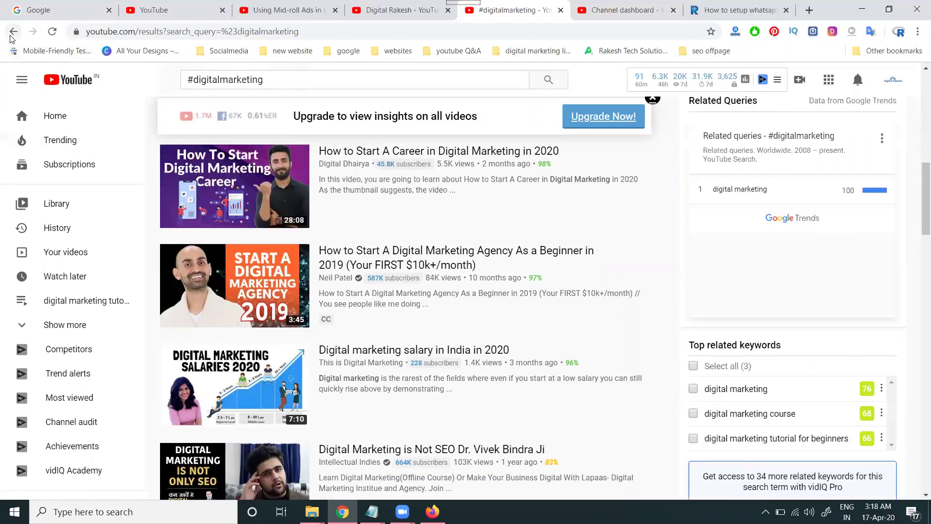
pyautogui.scroll(5, 188, 104)
pyautogui.scroll(2, 188, 104)
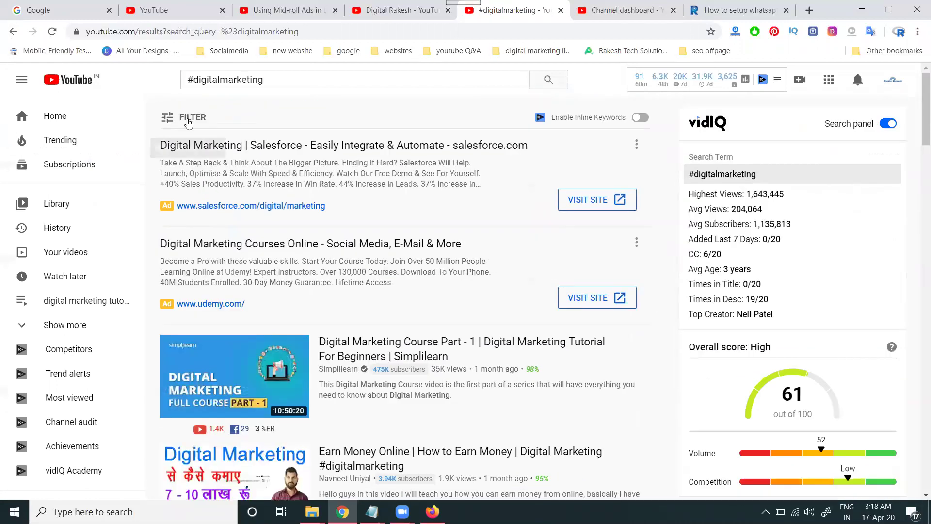
# - Filter the #digitalmarketing results to Upload date: Today, skim them, then go back to the unfiltered list
pyautogui.click(186, 117)
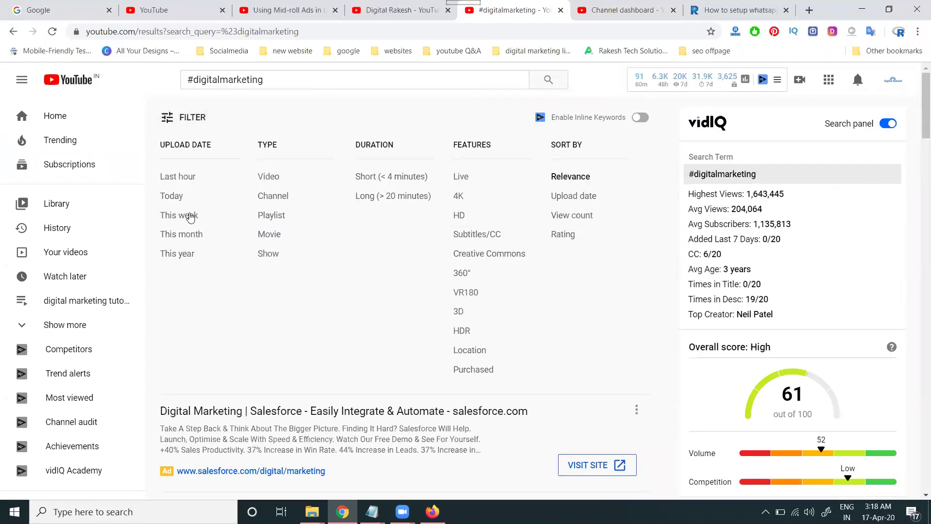
pyautogui.click(171, 197)
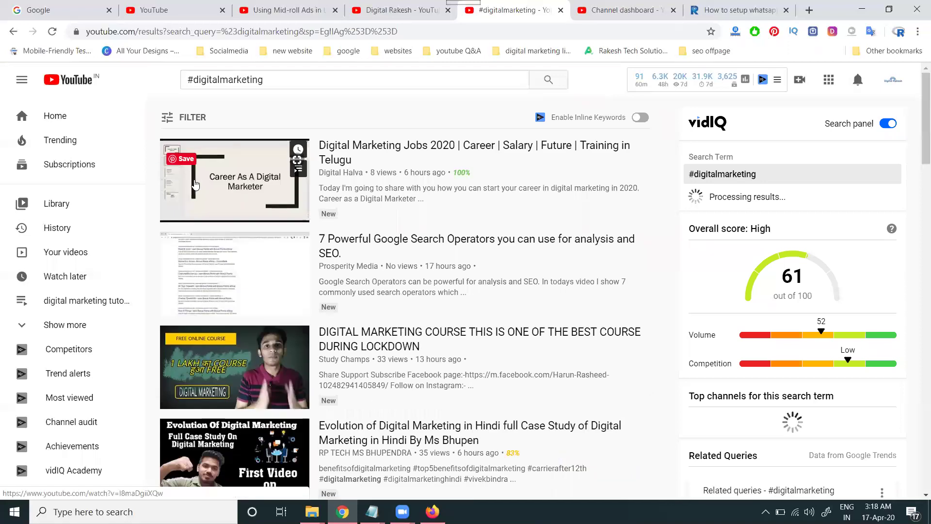
pyautogui.scroll(-10, 173, 200)
pyautogui.scroll(-4, 180, 230)
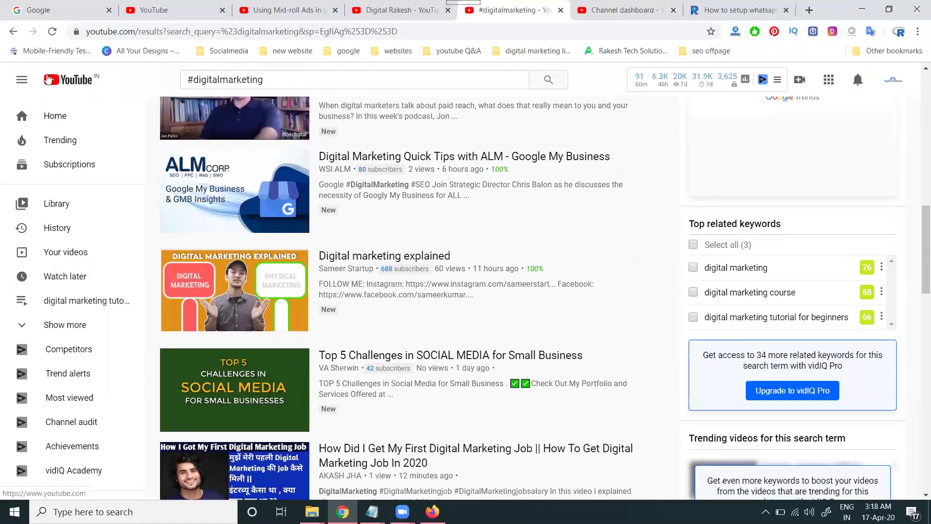
pyautogui.click(11, 33)
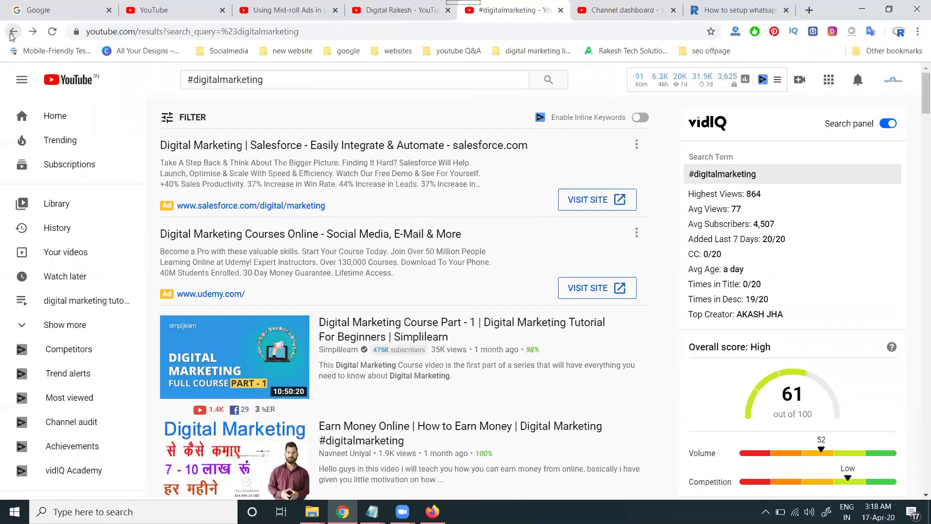